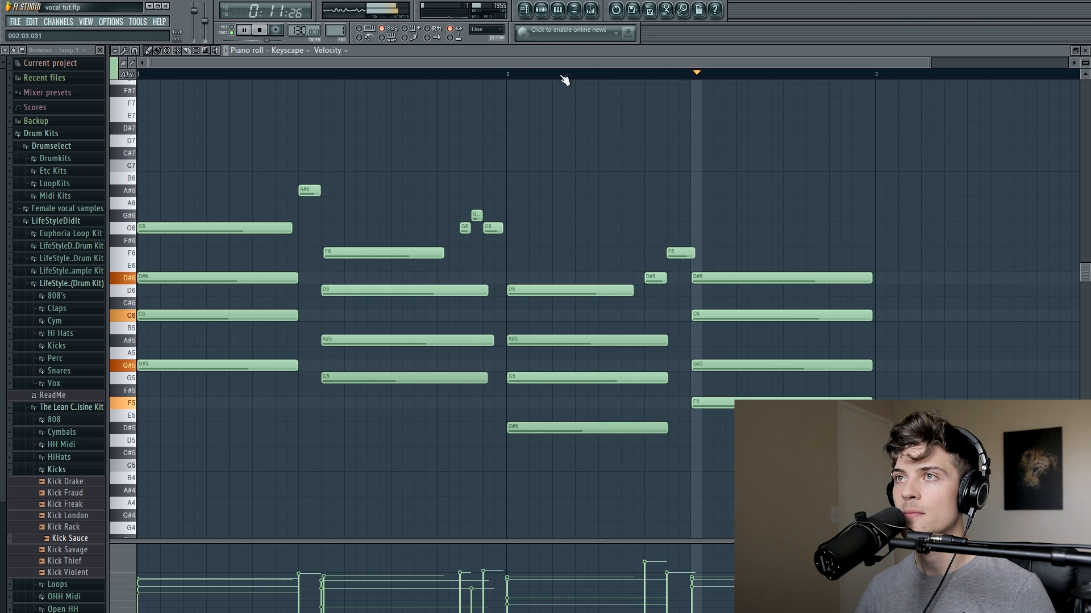
# Stop playback and view the Vocal channel's Exhale instrument from the channel rack.
pyautogui.click(542, 10)
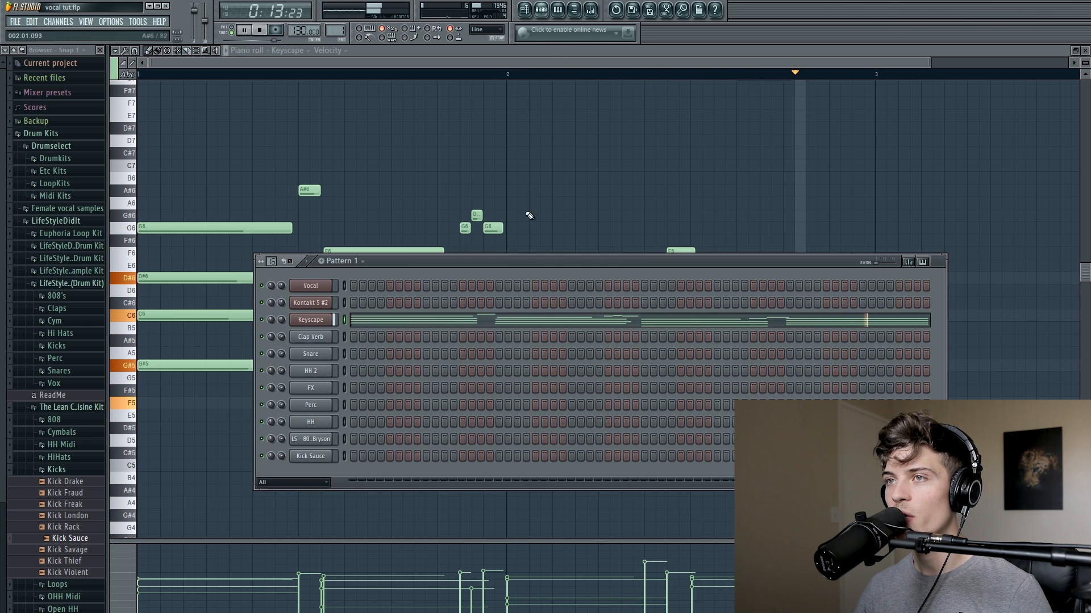
pyautogui.click(260, 31)
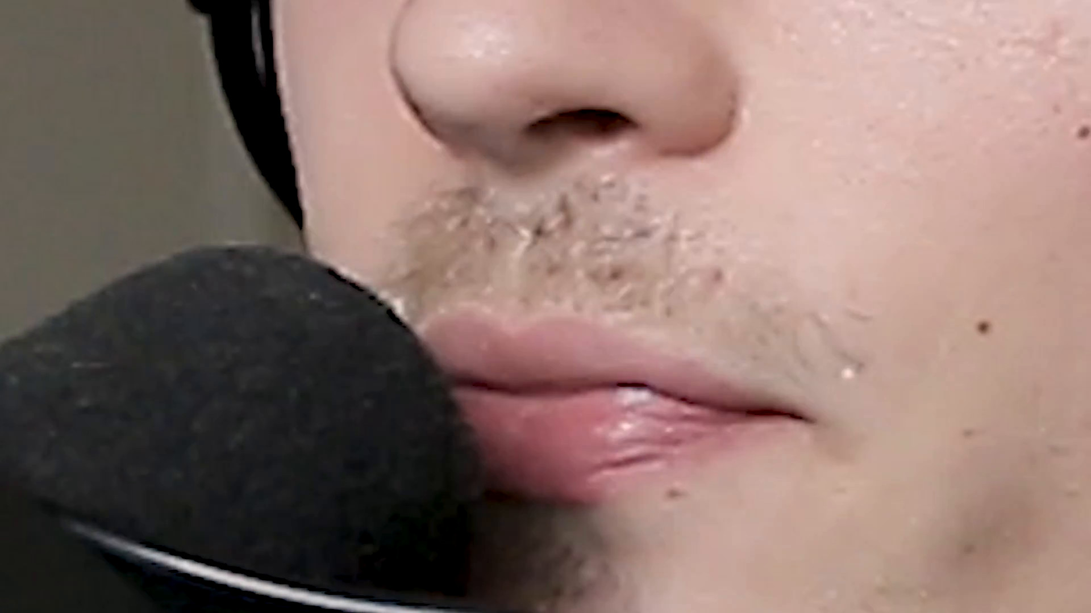
pyautogui.click(311, 286)
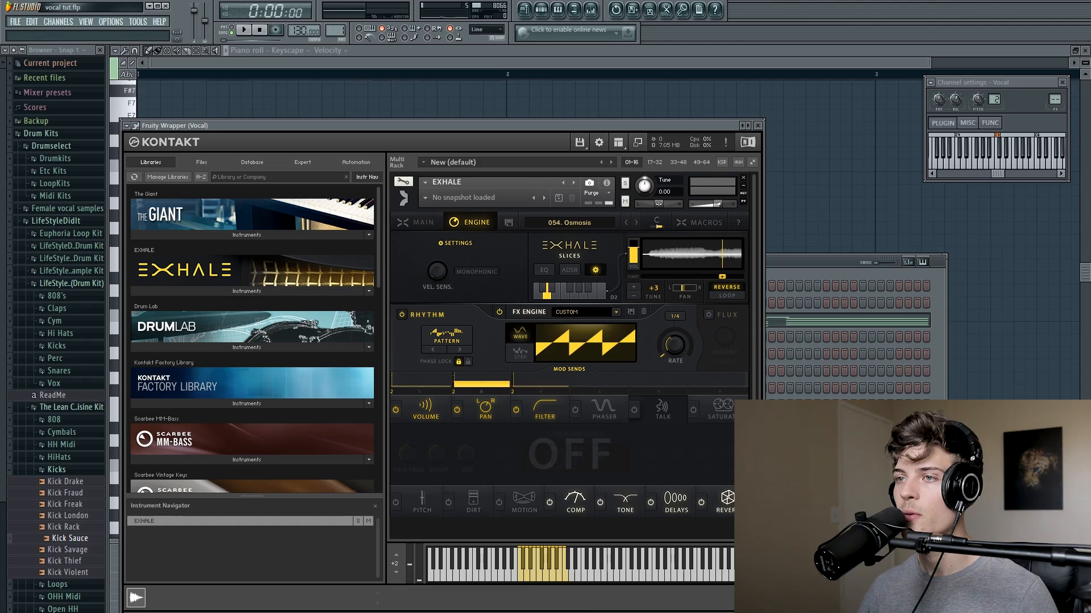
pyautogui.click(758, 126)
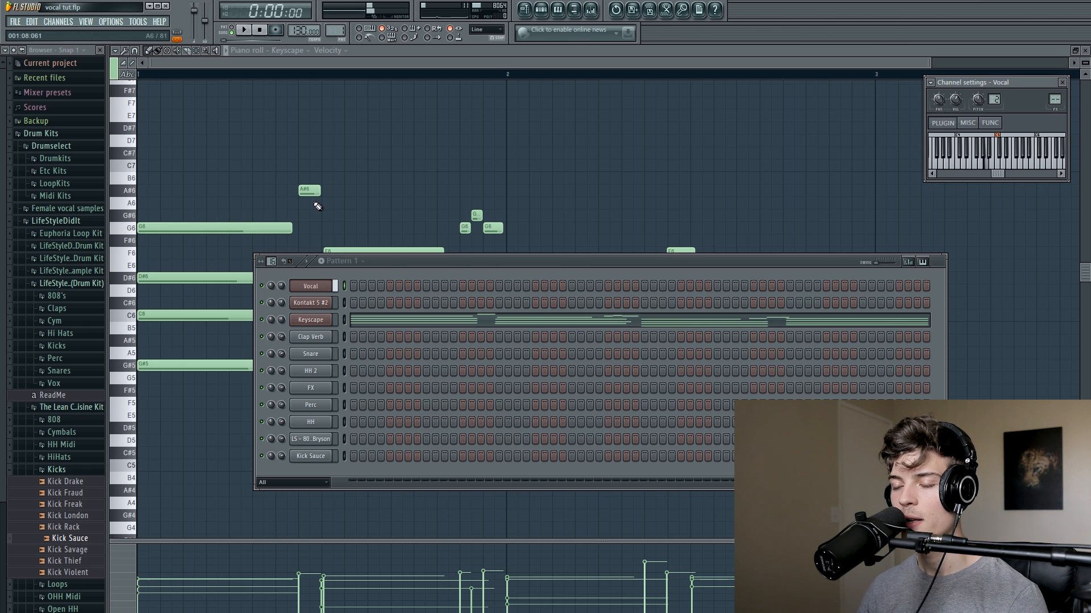
# Load the 047. Drogbaaaaa preset in the Exhale instrument of the Kontakt 5 #2 channel.
pyautogui.click(313, 306)
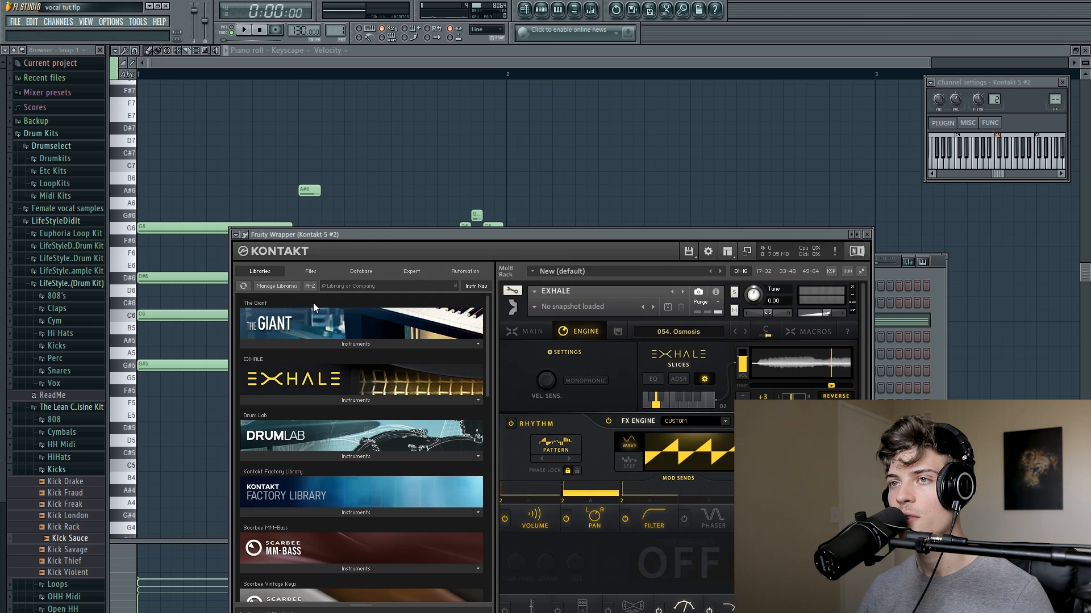
pyautogui.moveTo(588, 235); pyautogui.dragTo(595, 134)
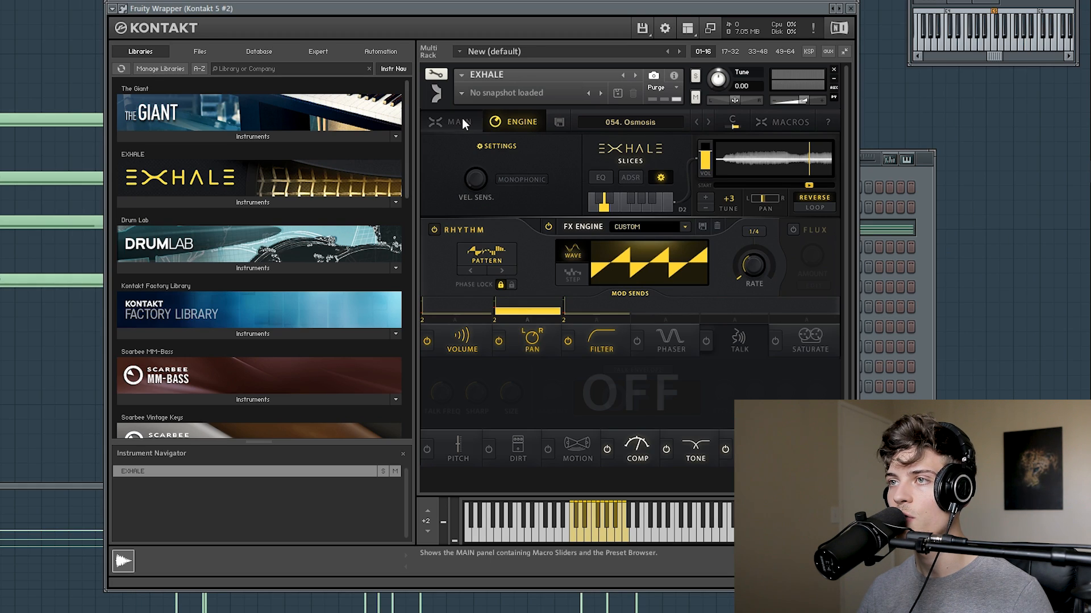
pyautogui.click(542, 227)
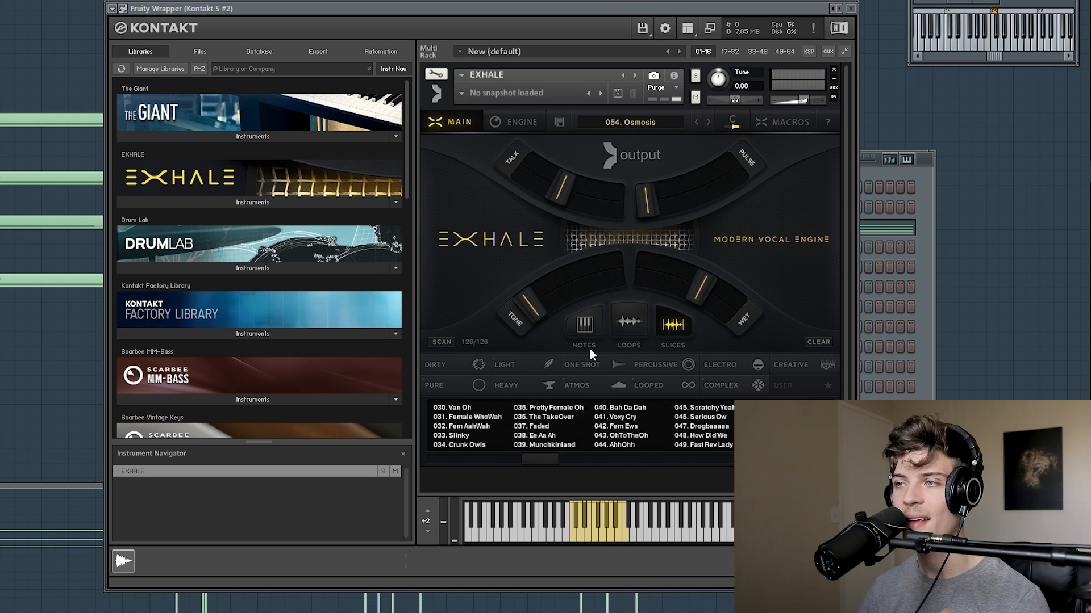
pyautogui.click(717, 428)
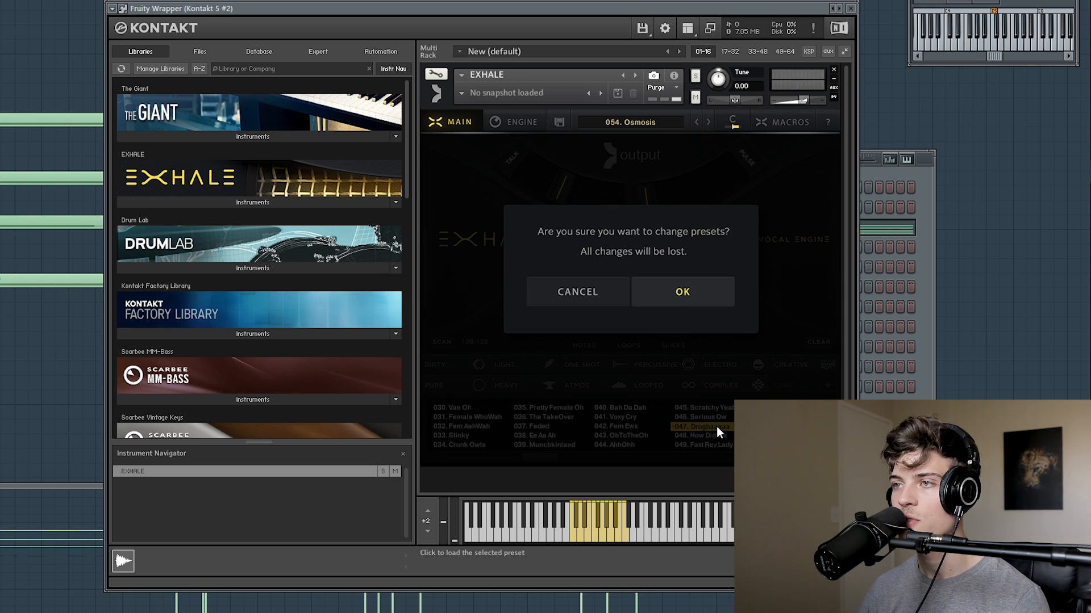
pyautogui.click(675, 296)
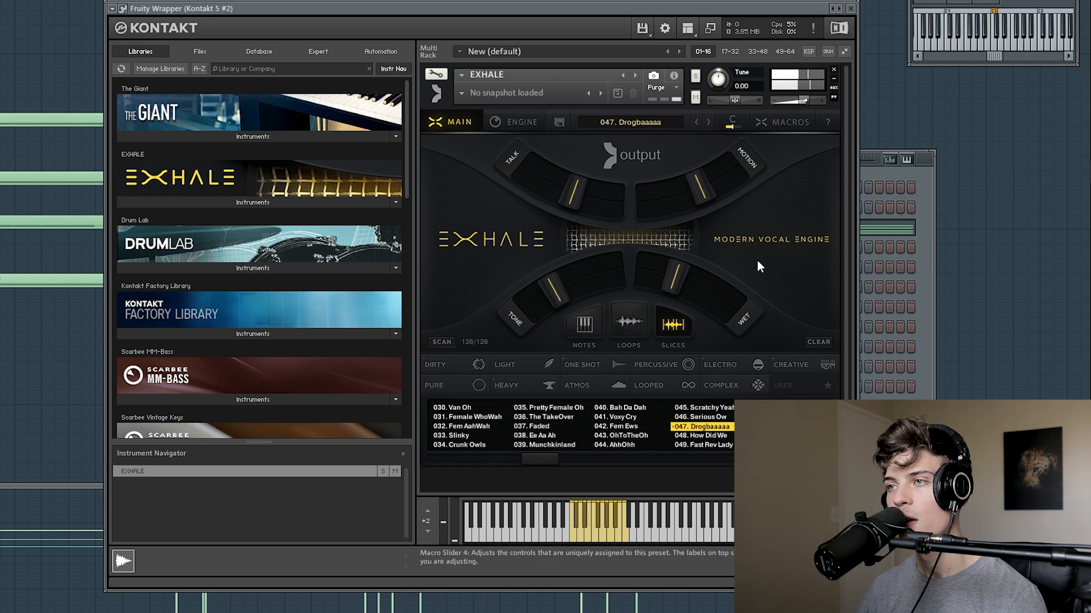
# Load the 042. Fem Ews preset and check its key and scale settings.
pyautogui.click(633, 427)
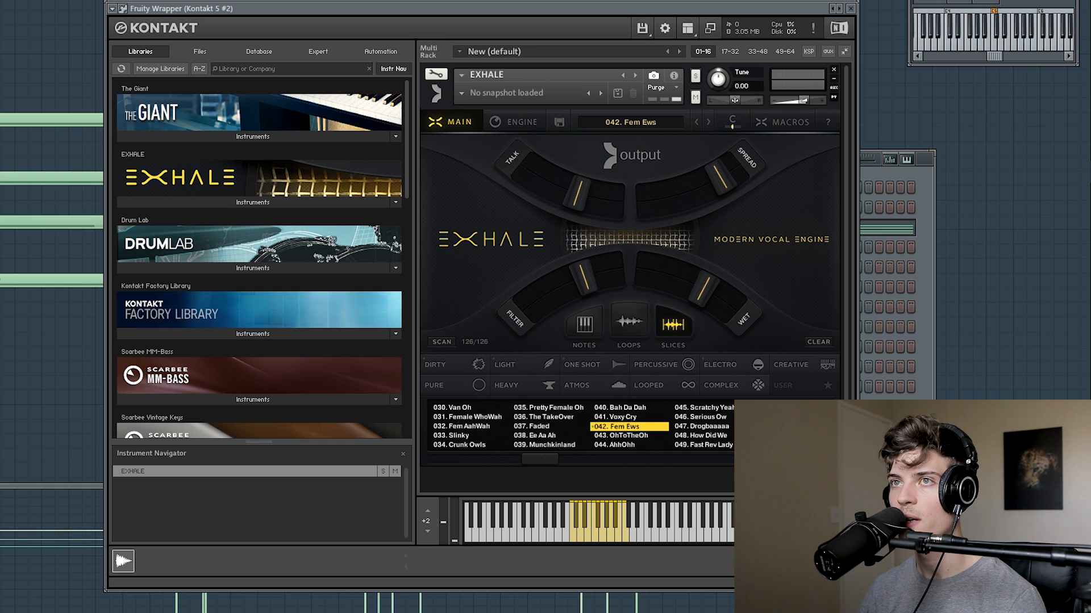
pyautogui.click(736, 117)
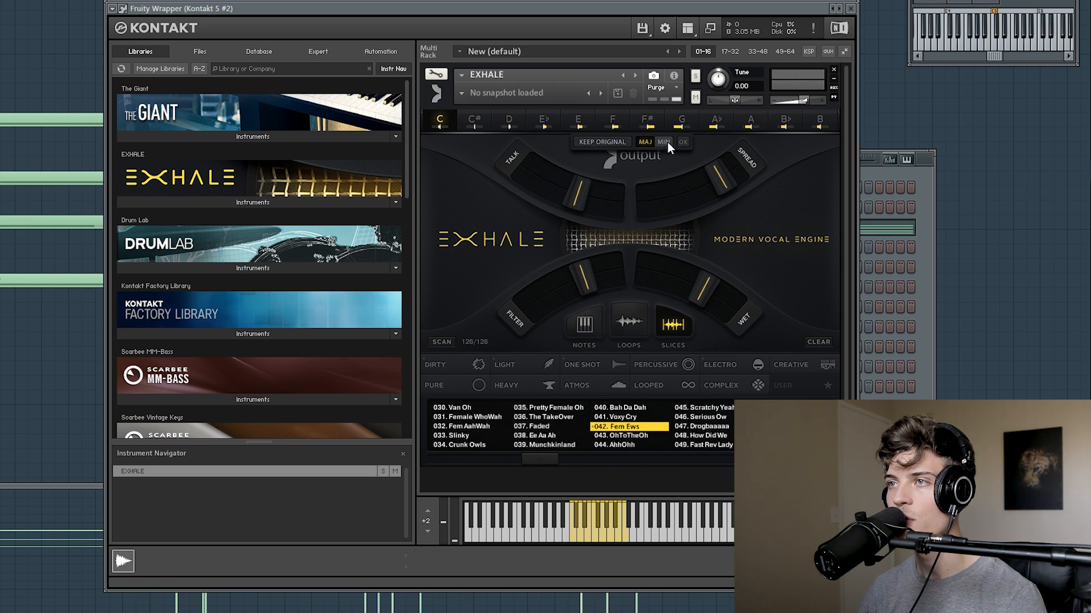
pyautogui.click(683, 142)
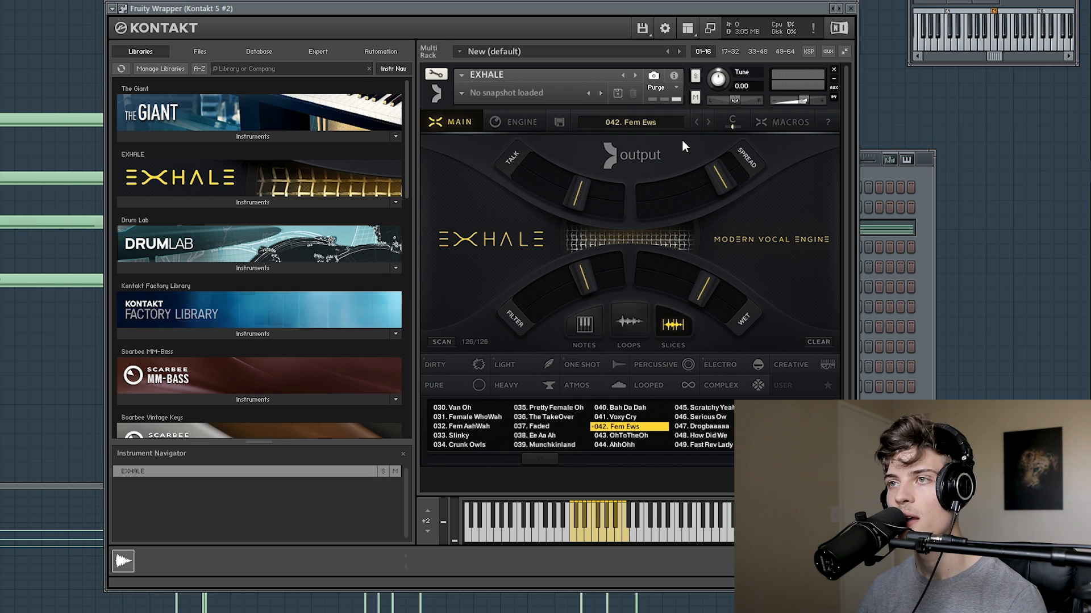
# Set the tune of the F2 slice to +7 in Exhale's engine settings.
pyautogui.click(521, 121)
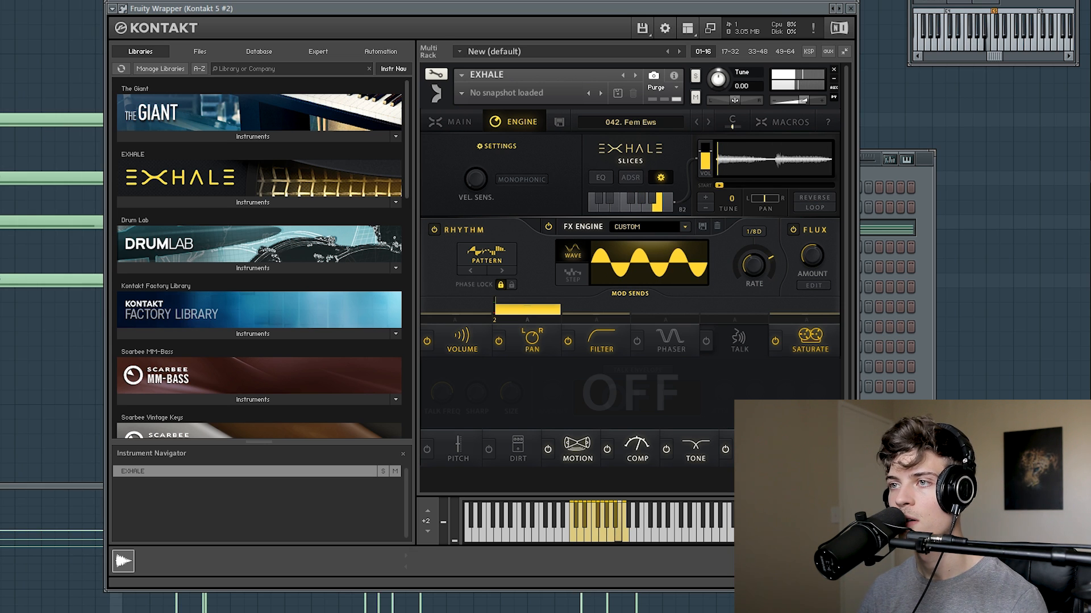
pyautogui.click(707, 195)
pyautogui.click(708, 194)
pyautogui.click(708, 195)
pyautogui.click(708, 194)
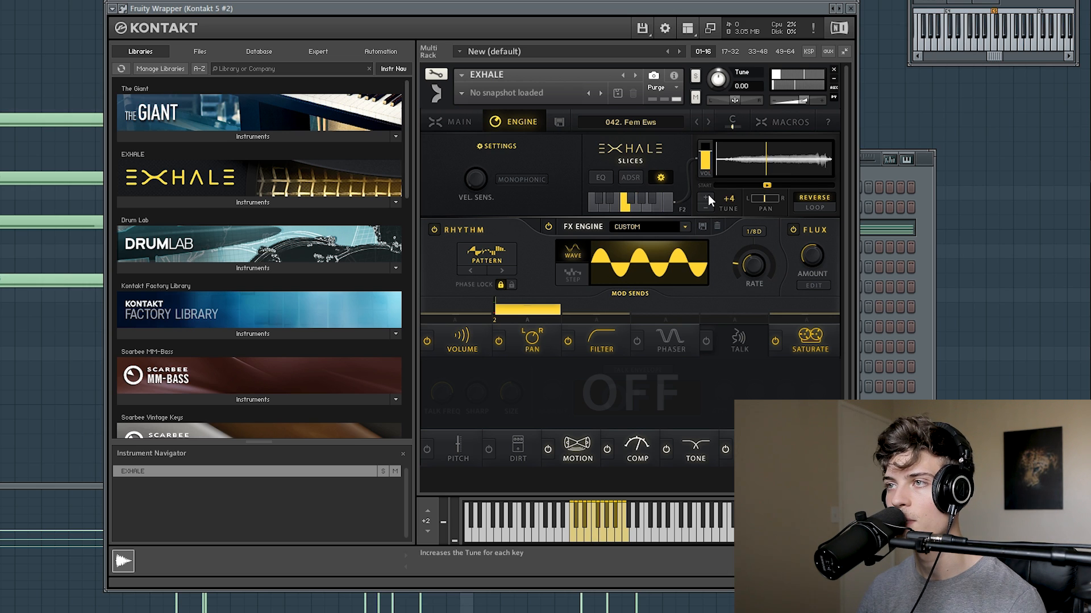
pyautogui.click(708, 195)
pyautogui.click(707, 197)
pyautogui.click(707, 195)
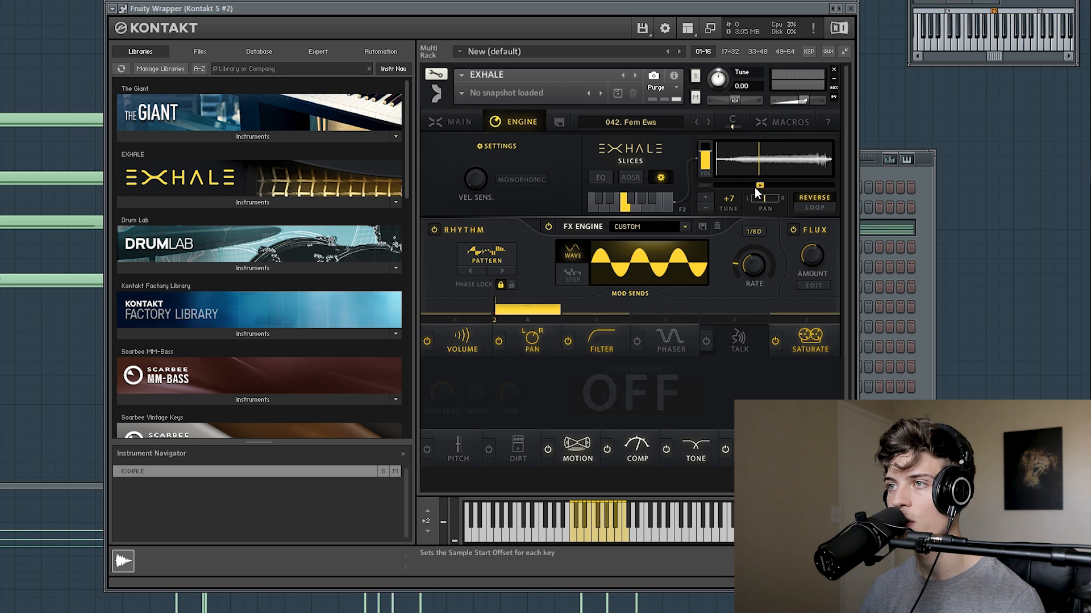
# Toggle the F2 slice's Reverse and Loop options and move its sample start toward the beginning of the waveform.
pyautogui.moveTo(795, 189); pyautogui.dragTo(797, 186)
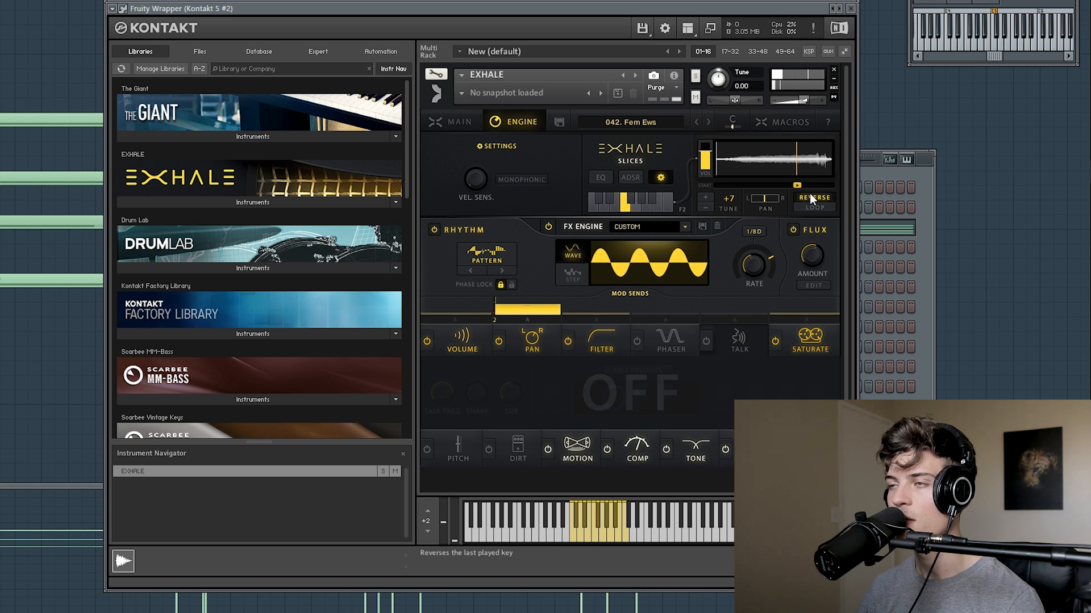
pyautogui.click(814, 198)
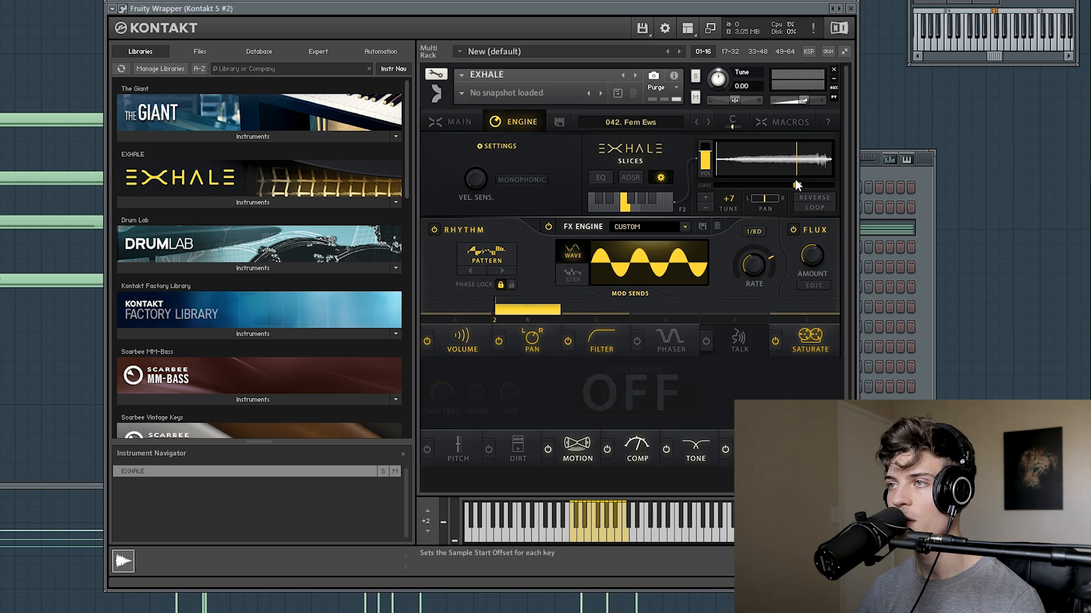
pyautogui.click(814, 208)
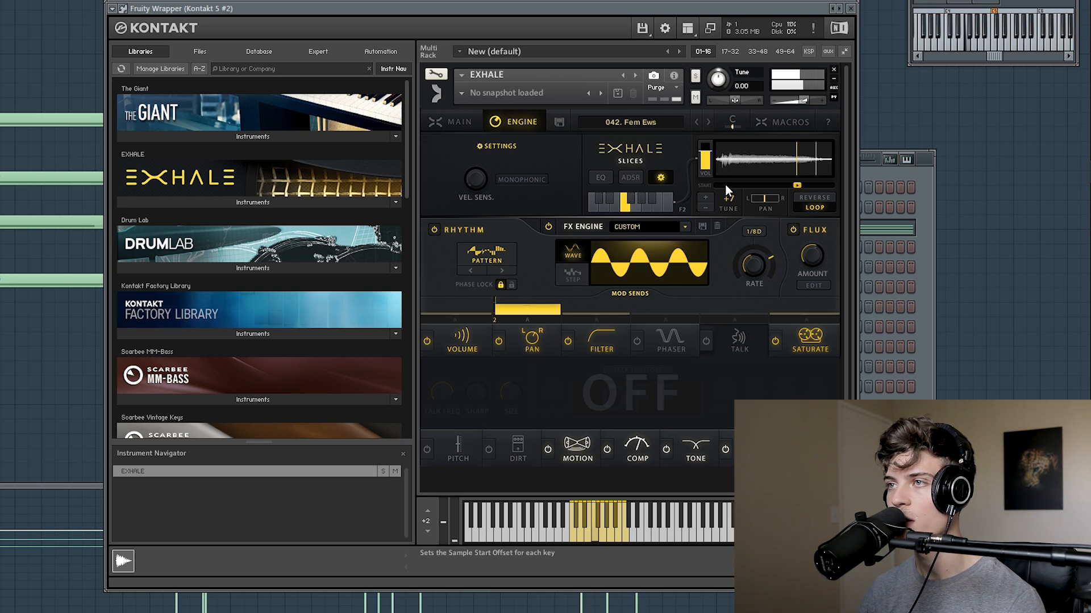
pyautogui.moveTo(761, 198); pyautogui.dragTo(735, 185)
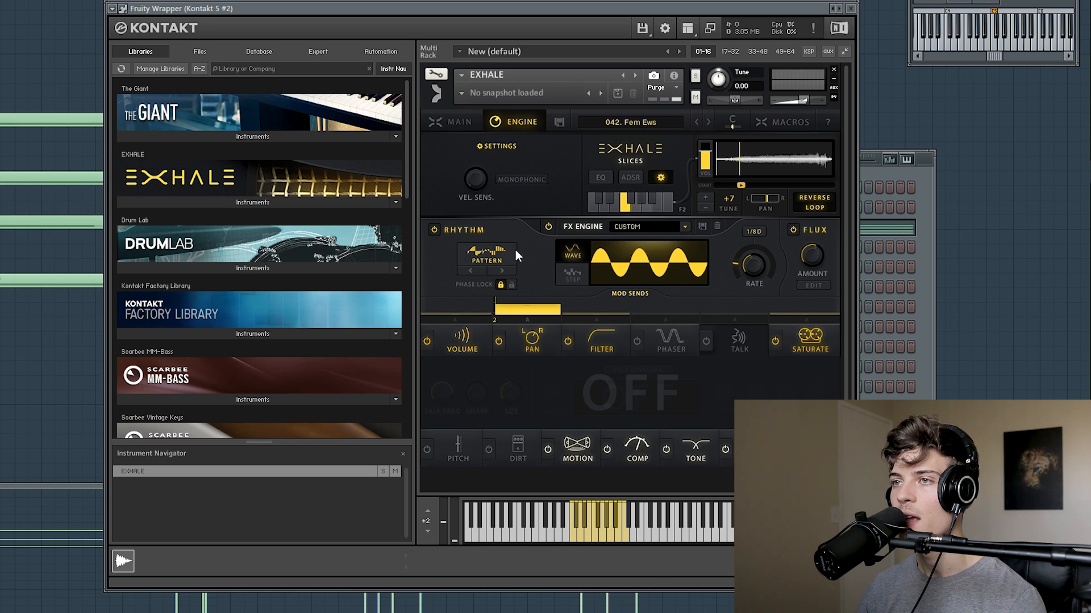
# Open the rhythm wave shapes and select the fourth simple shape in the second row.
pyautogui.click(502, 271)
pyautogui.click(503, 260)
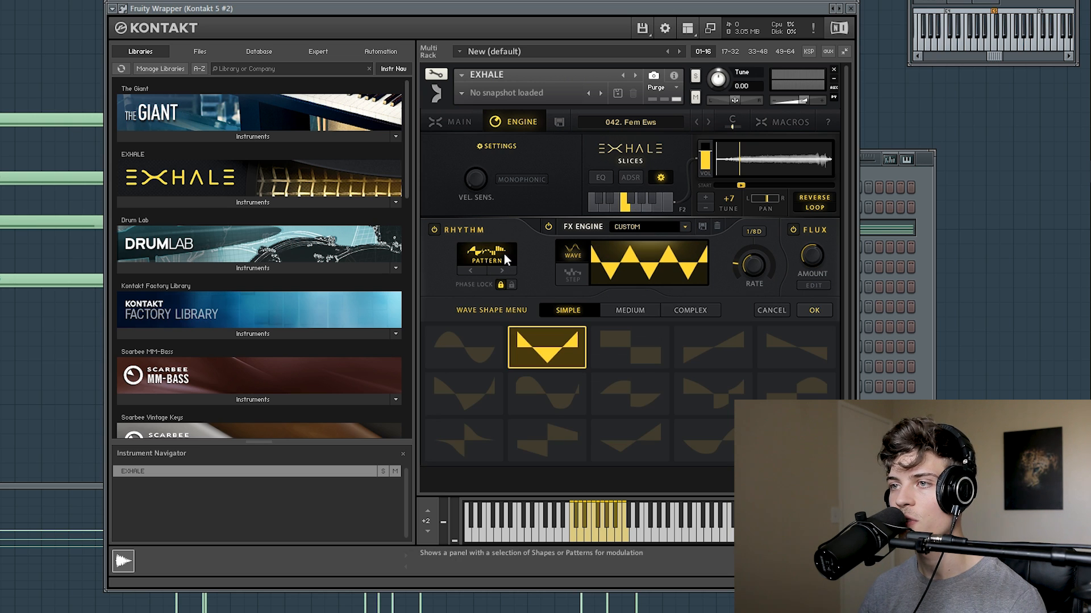
pyautogui.click(654, 398)
pyautogui.click(707, 400)
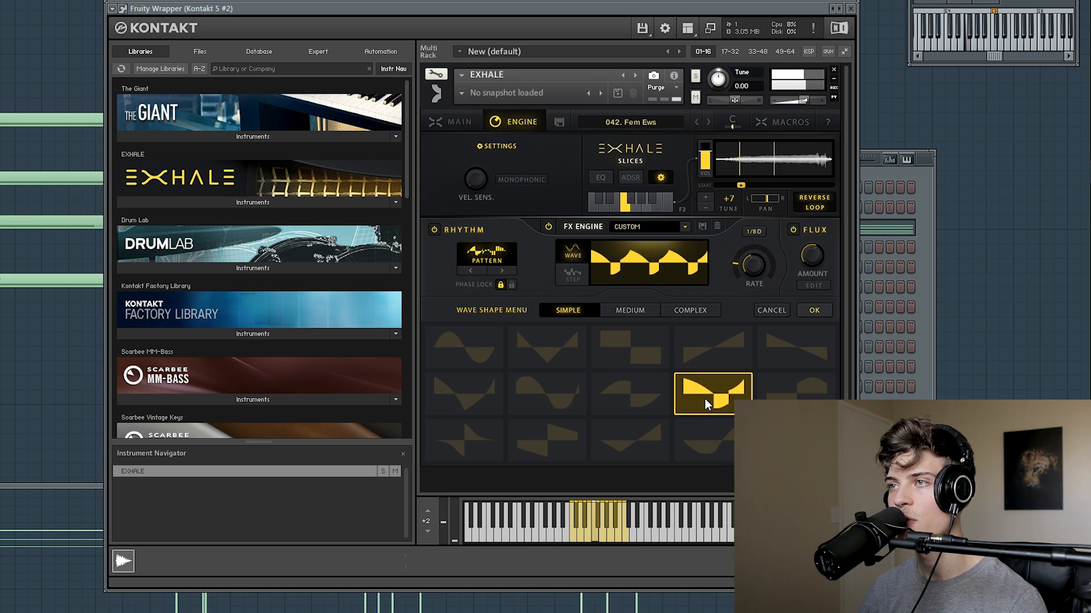
# Apply the third complex wave shape in the second row to the rhythm modulation.
pyautogui.click(650, 308)
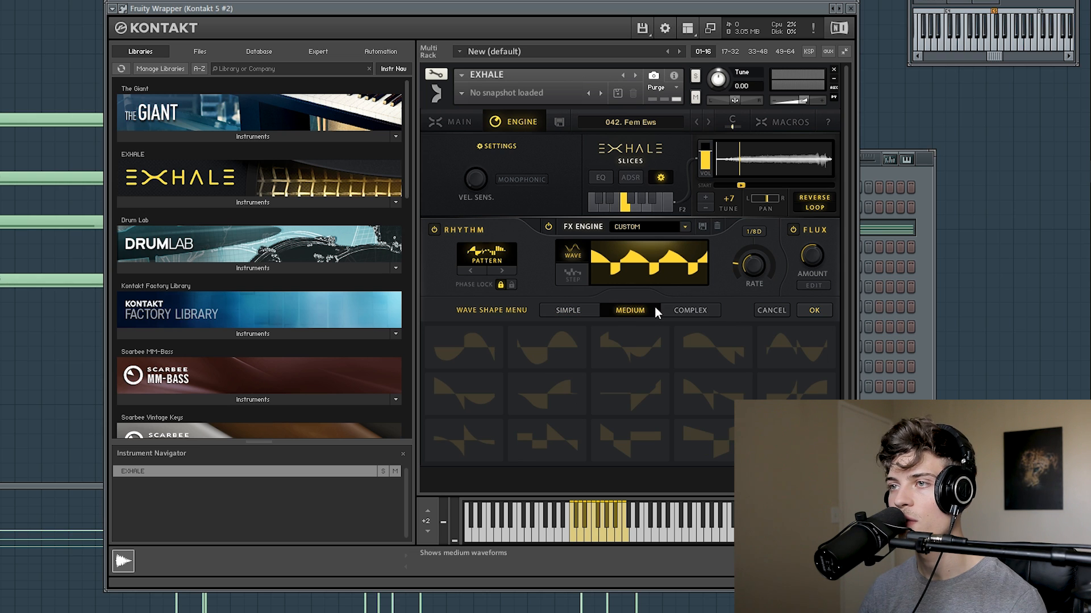
pyautogui.click(690, 308)
pyautogui.click(649, 397)
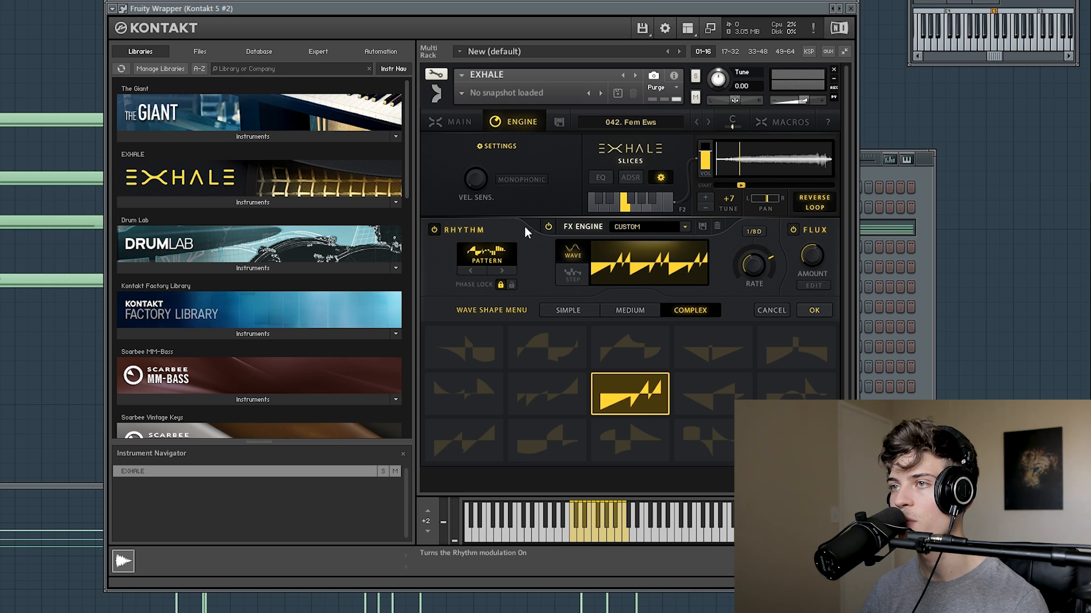
pyautogui.click(470, 231)
pyautogui.click(470, 232)
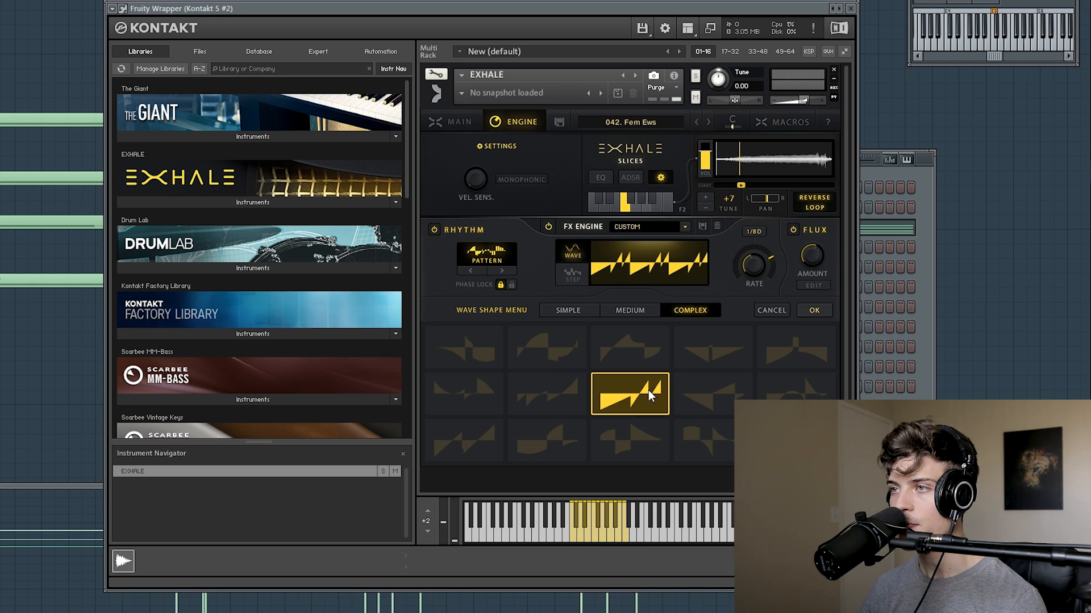
pyautogui.click(818, 310)
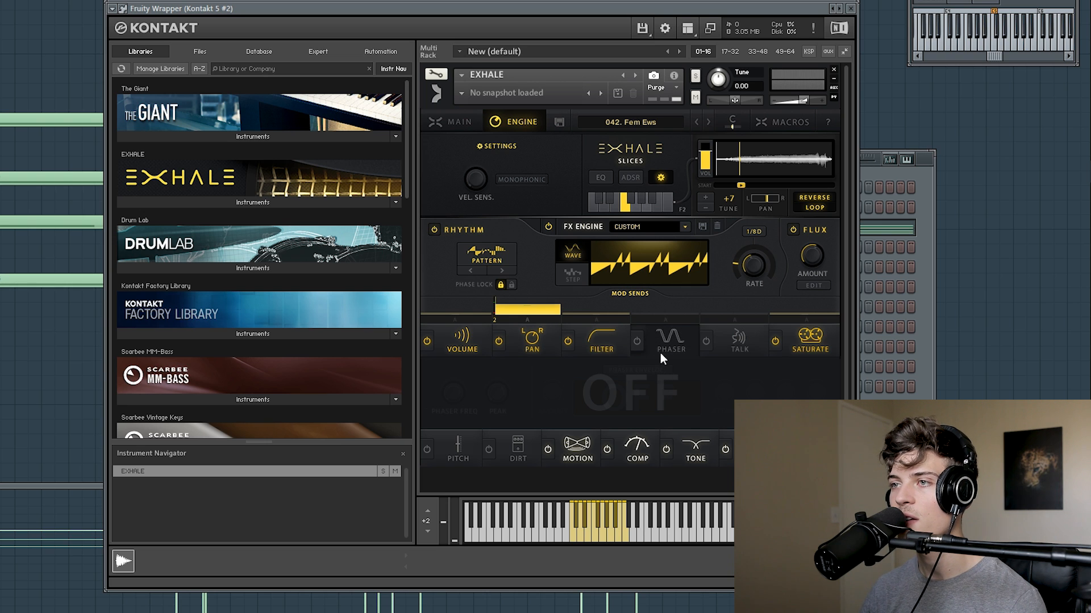
# Turn on the Phaser with its envelope and adjust the attack and sustain of the slices' ADSR.
pyautogui.click(637, 343)
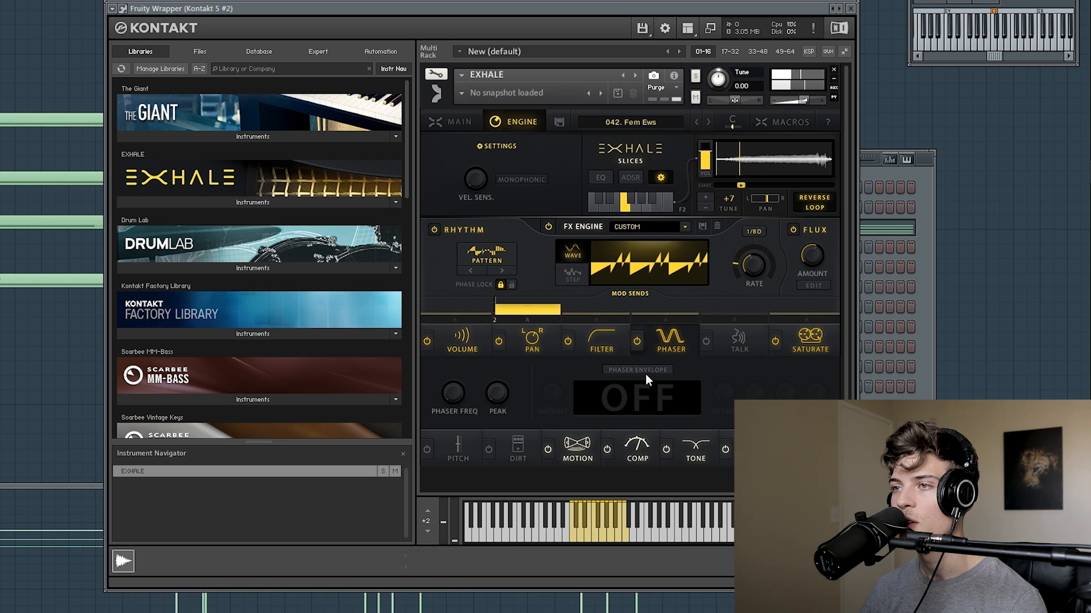
pyautogui.click(632, 371)
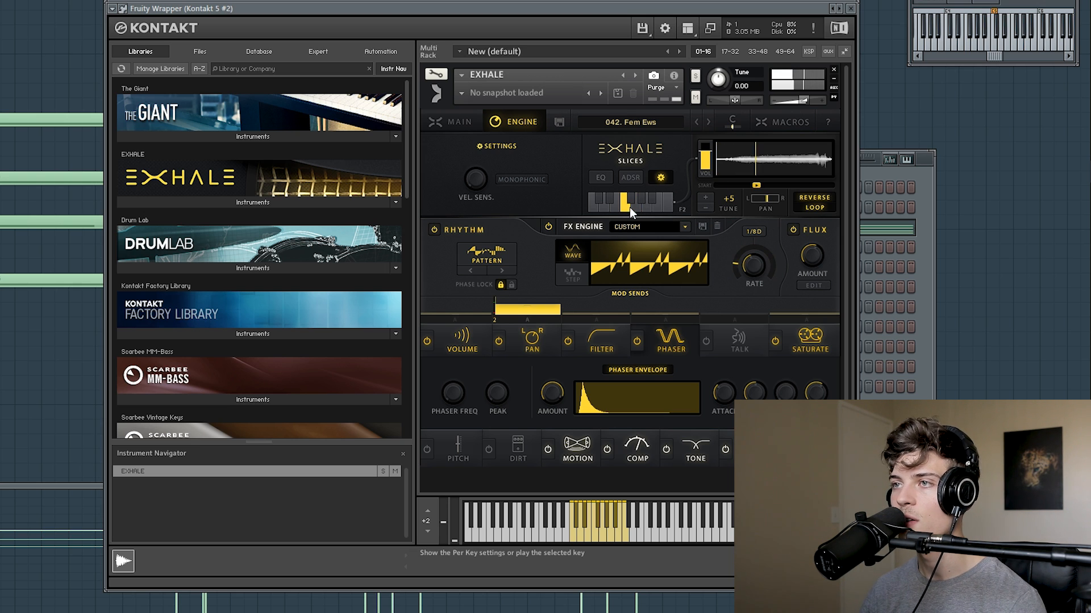
pyautogui.click(624, 178)
pyautogui.moveTo(438, 193); pyautogui.dragTo(442, 165)
pyautogui.moveTo(518, 191); pyautogui.dragTo(520, 213)
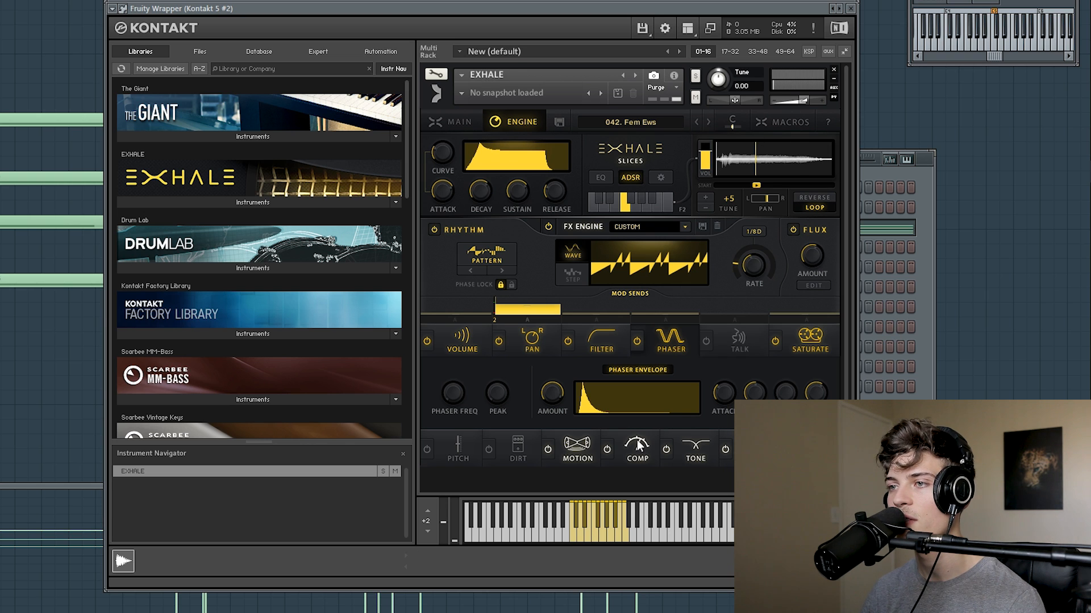
# Load the 041. Voxy Cry preset, switch back to 042. Fem Ews, and close the instrument window.
pyautogui.click(448, 122)
pyautogui.click(618, 417)
pyautogui.click(684, 292)
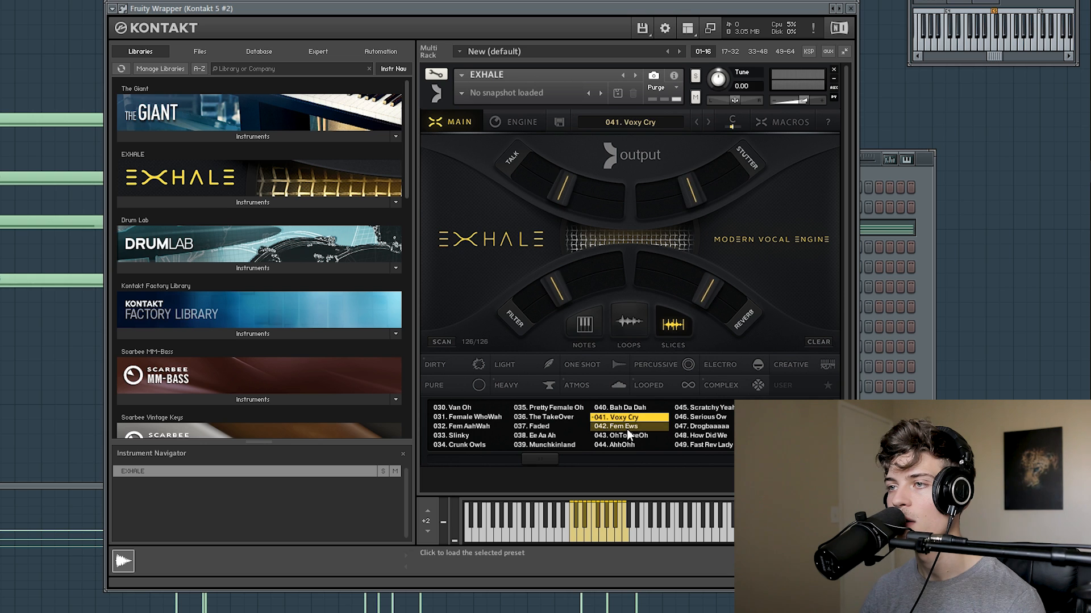
pyautogui.click(627, 429)
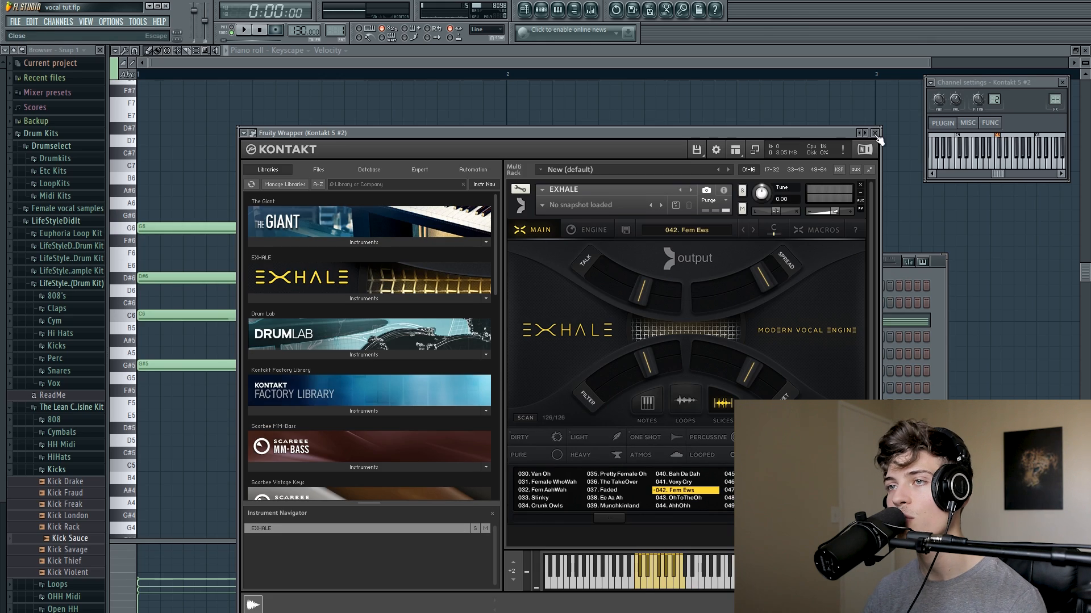
pyautogui.click(875, 134)
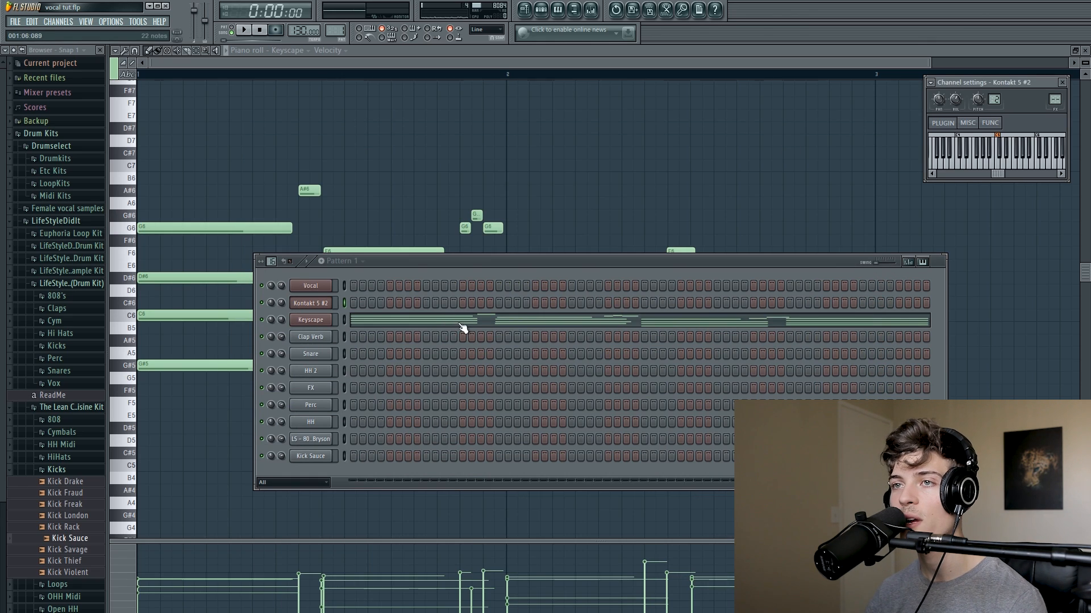
# Delete the Kontakt 5 #2 channel from the channel rack.
pyautogui.rightClick(318, 306)
pyautogui.click(360, 443)
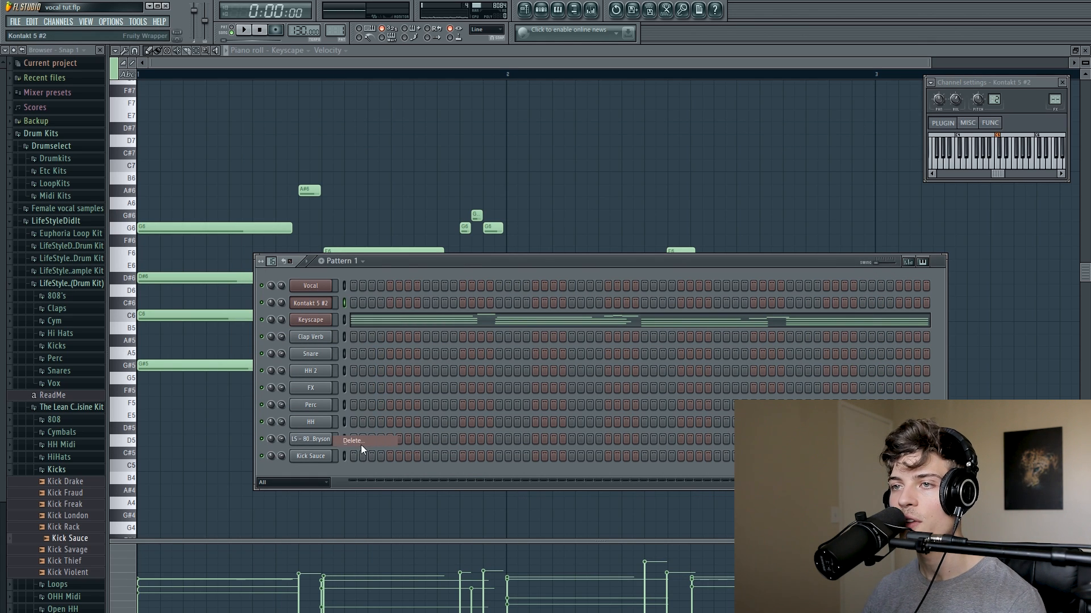
pyautogui.click(612, 366)
# View the Vocal channel's instrument and duplicate bar 2's A4 and B4 notes into the bar's second half in its piano roll.
pyautogui.click(319, 288)
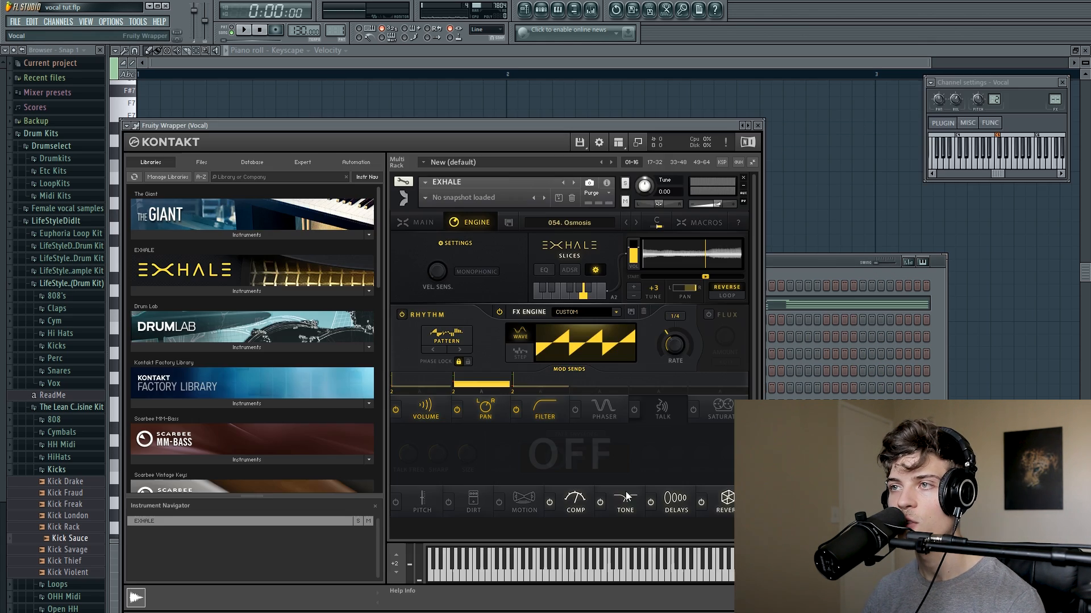
pyautogui.click(758, 126)
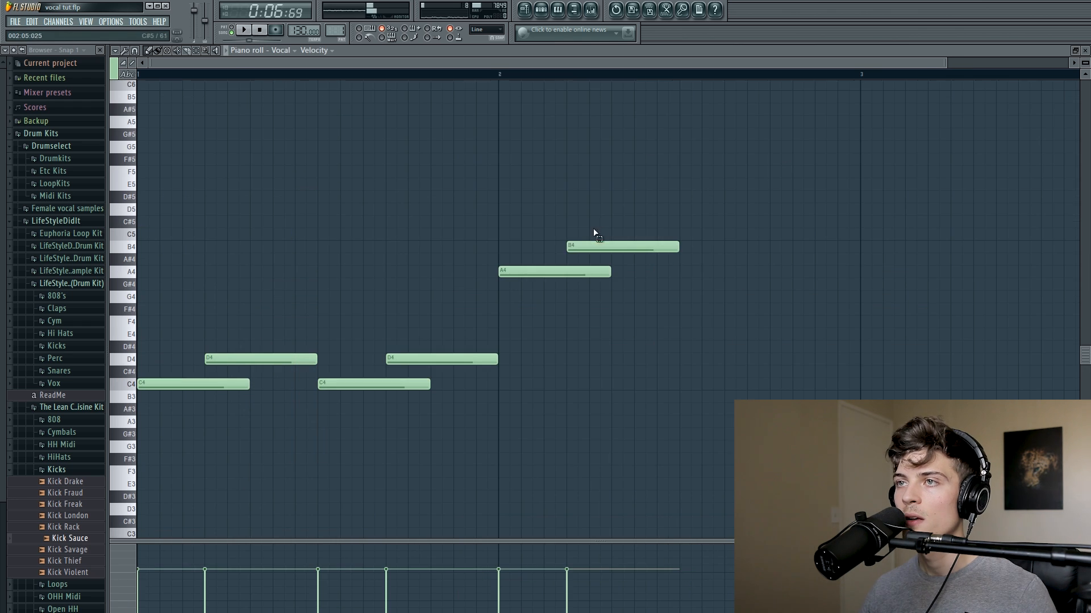
pyautogui.moveTo(594, 234); pyautogui.dragTo(729, 283)
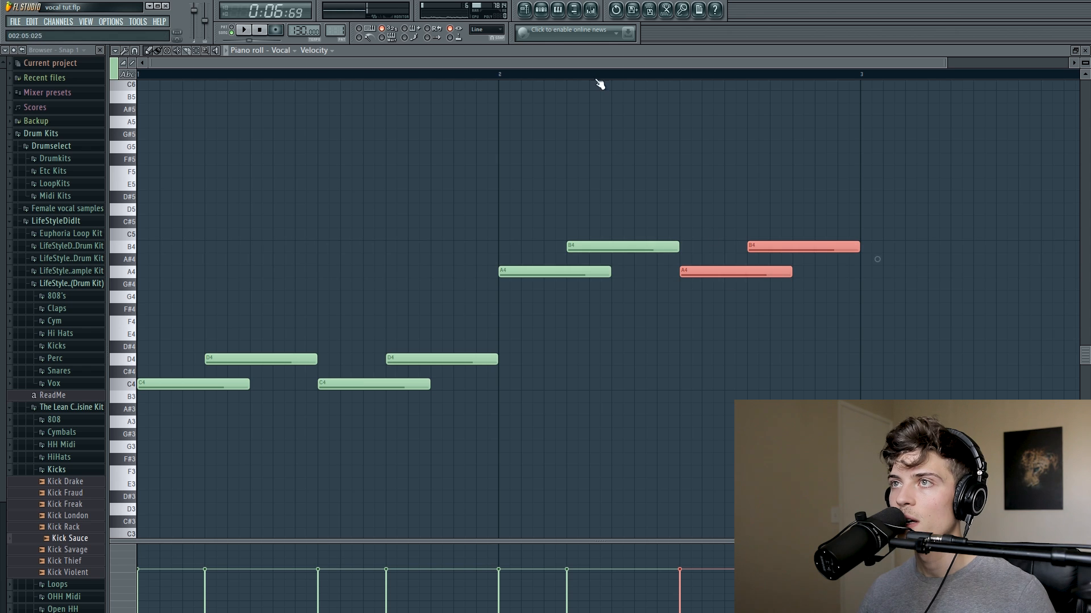
# Route the Vocal channel to mixer track Insert 11.
pyautogui.click(547, 11)
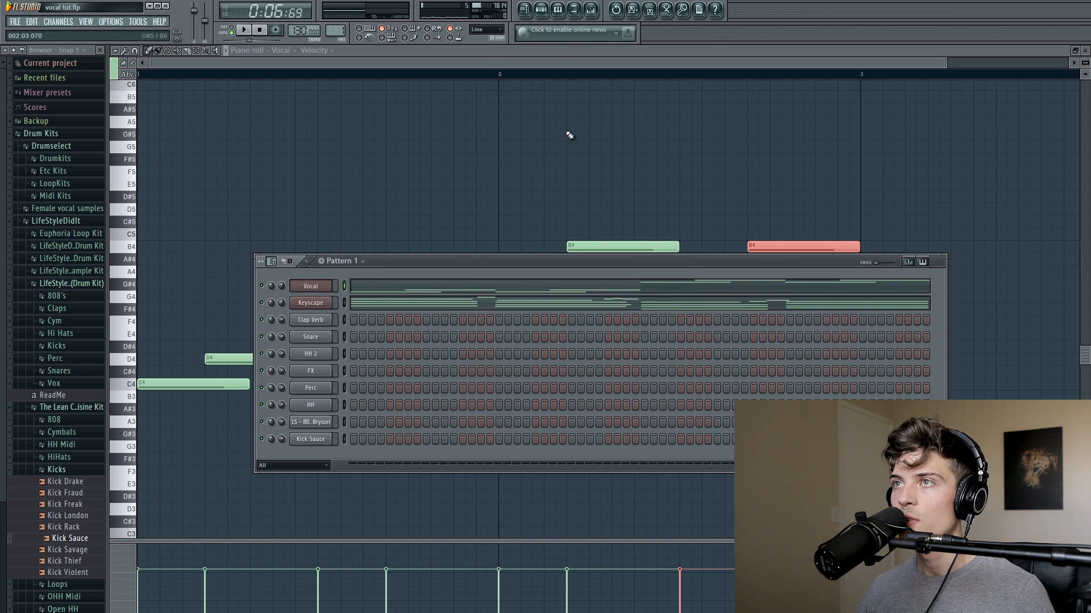
pyautogui.click(590, 10)
pyautogui.rightClick(398, 231)
pyautogui.moveTo(473, 221)
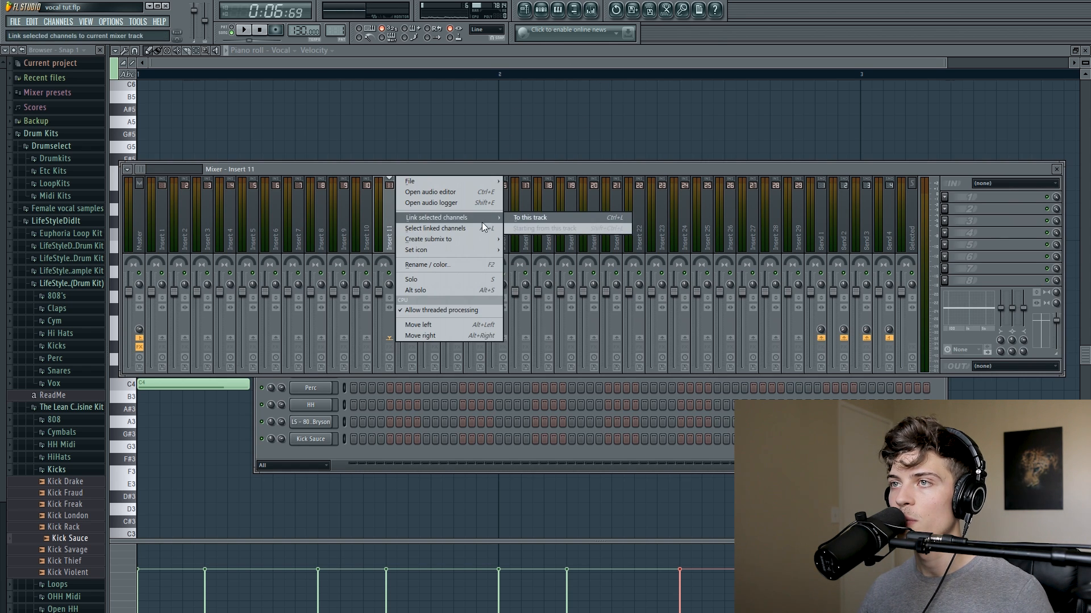
pyautogui.click(514, 217)
# Load Fruity Reeverb 2 in the Vocal track's third effect slot, then lower its dry level and raise its wet level while auditioning the pattern.
pyautogui.click(946, 221)
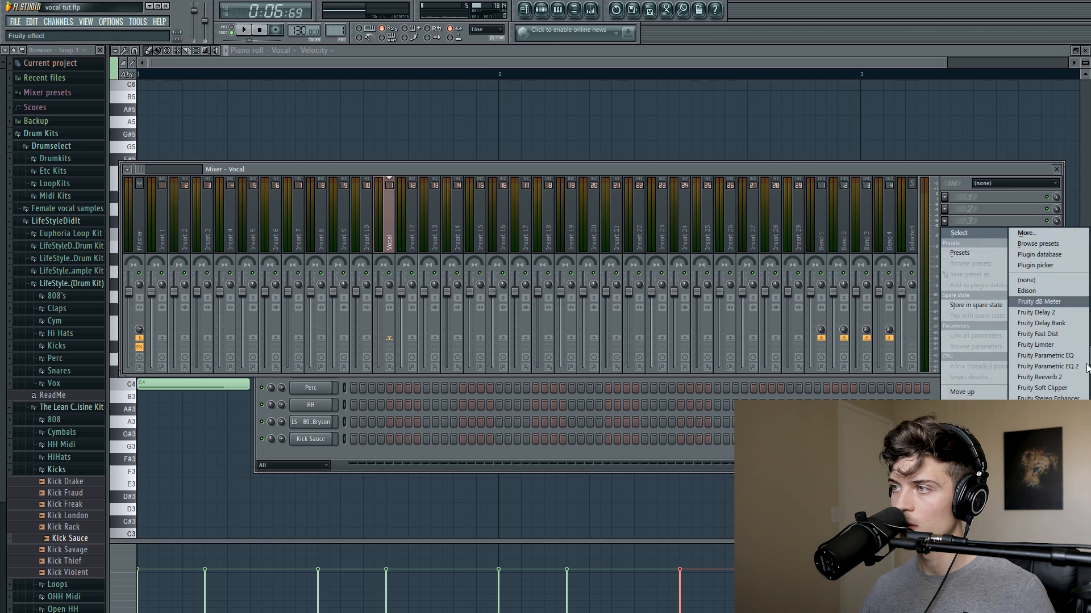
pyautogui.click(1056, 377)
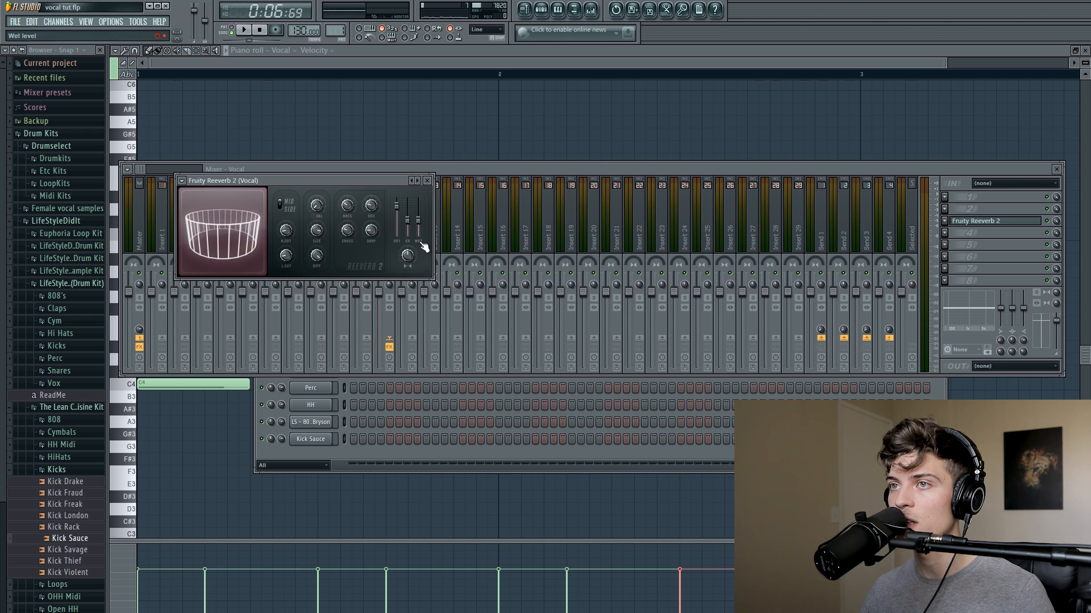
pyautogui.press('space')
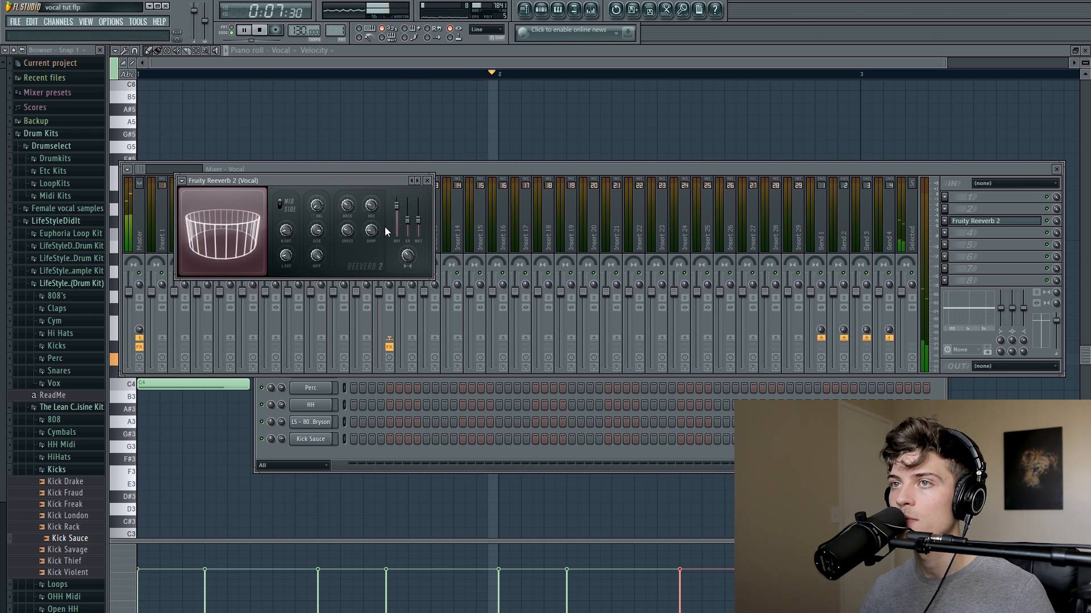
pyautogui.click(264, 36)
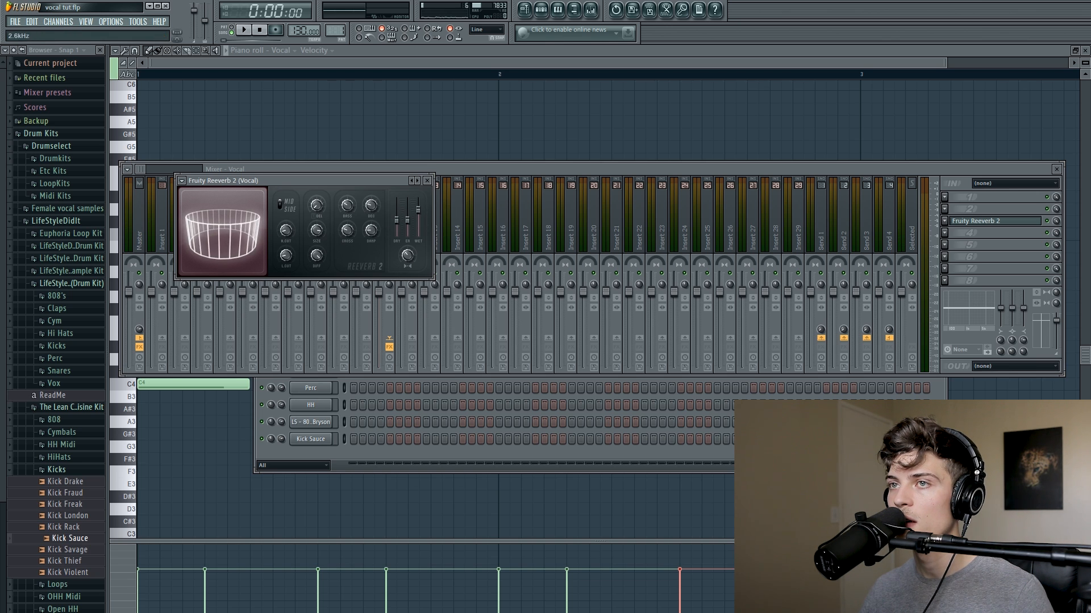
pyautogui.press('space')
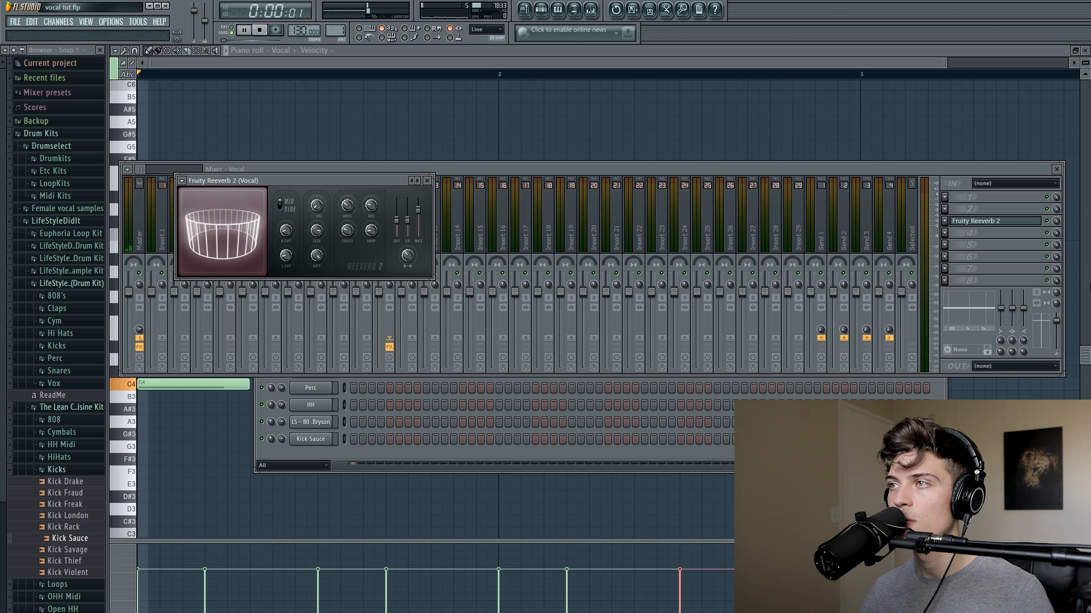
# Load Fruity Parametric EQ 2 in the Vocal track's fourth effect slot and pull its lowest and highest bands down to cut both ends.
pyautogui.click(944, 233)
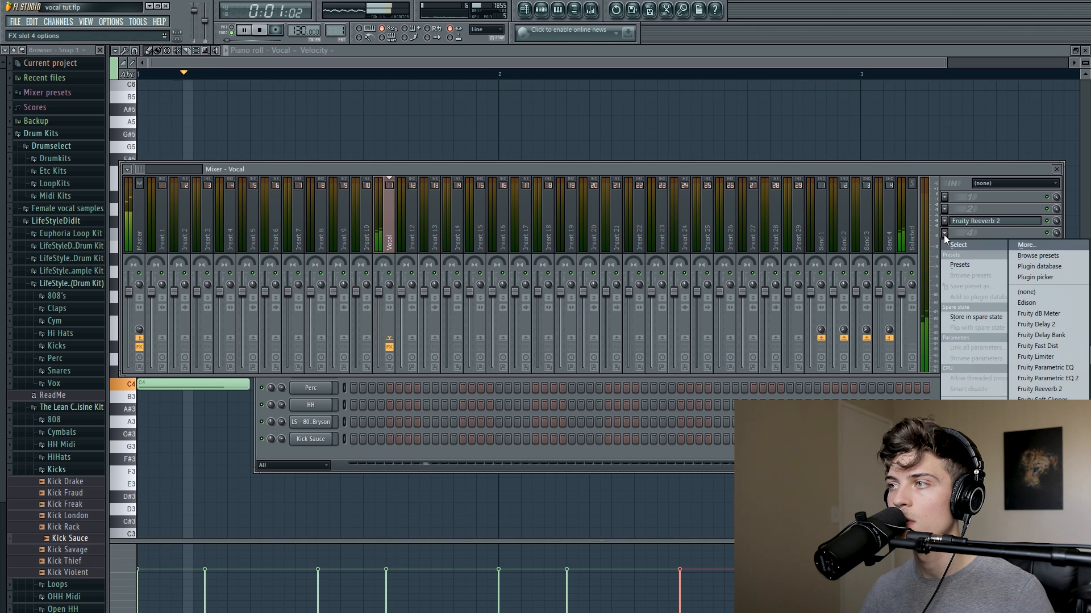
pyautogui.click(1047, 379)
pyautogui.moveTo(405, 297); pyautogui.dragTo(405, 355)
pyautogui.press('space')
pyautogui.moveTo(255, 297); pyautogui.dragTo(281, 346)
pyautogui.press('space')
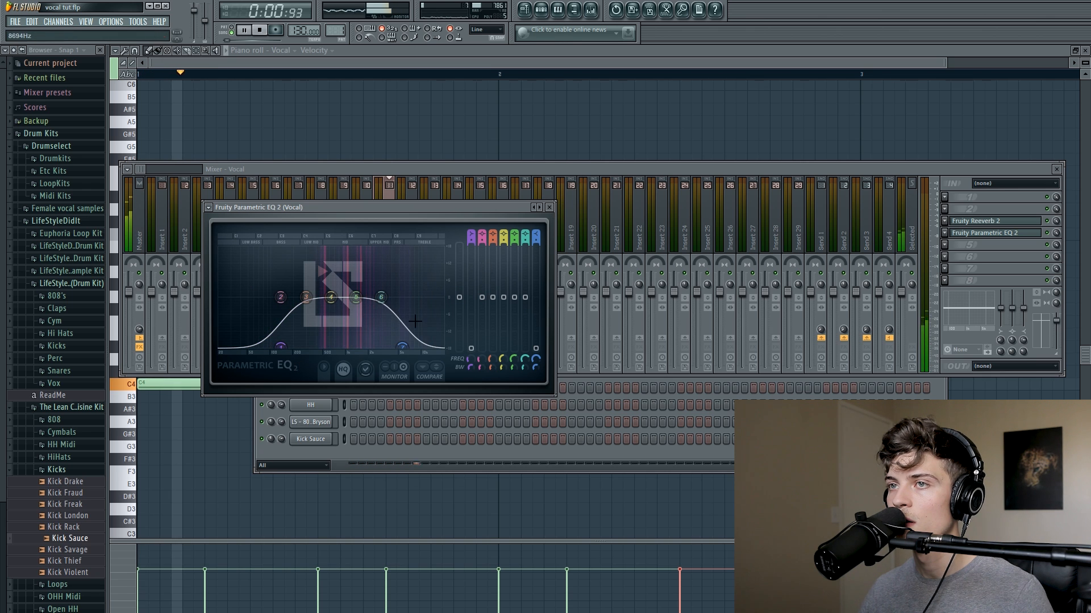
# Narrow the Vocal EQ by moving the high shelf down to about 2596 Hz and the low band further up, and close the EQ.
pyautogui.moveTo(403, 348); pyautogui.dragTo(379, 351)
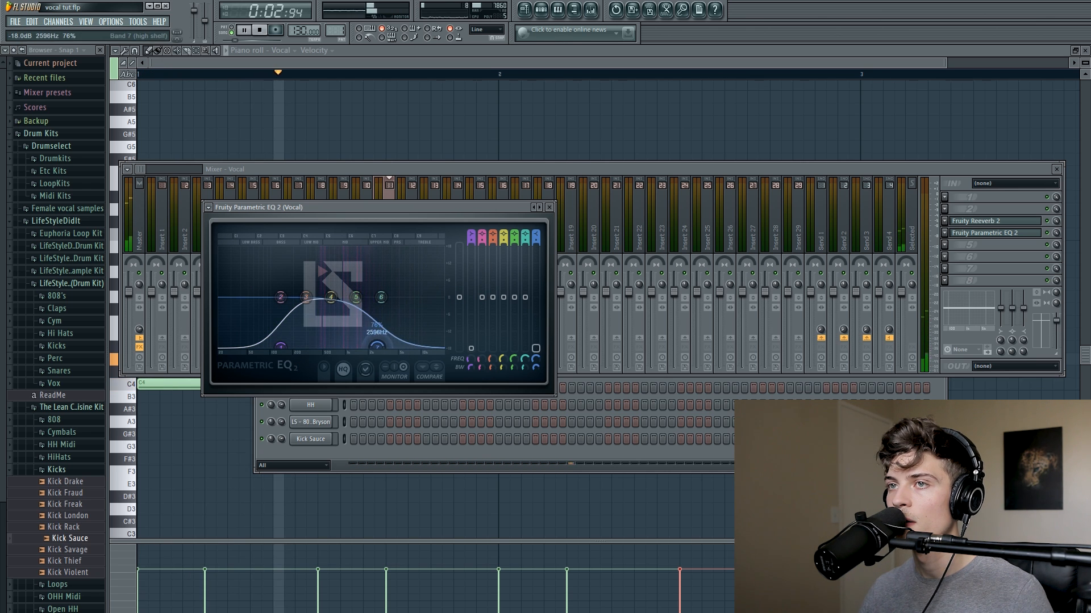
pyautogui.moveTo(280, 348); pyautogui.dragTo(298, 352)
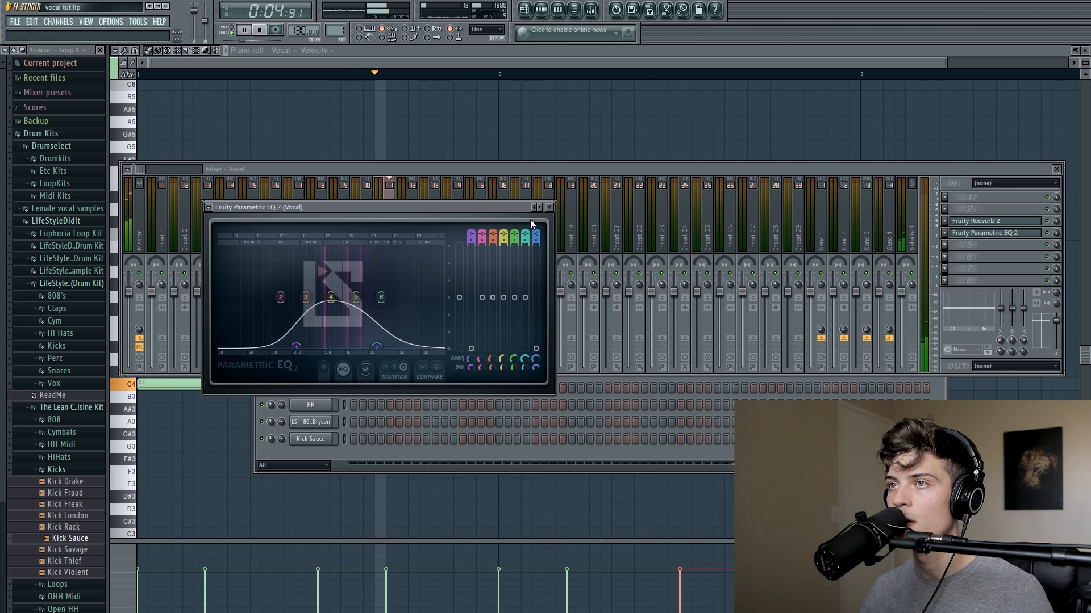
pyautogui.click(549, 208)
# Stop playback and open the Keyscape channel's piano roll to view the melody's notes.
pyautogui.click(410, 454)
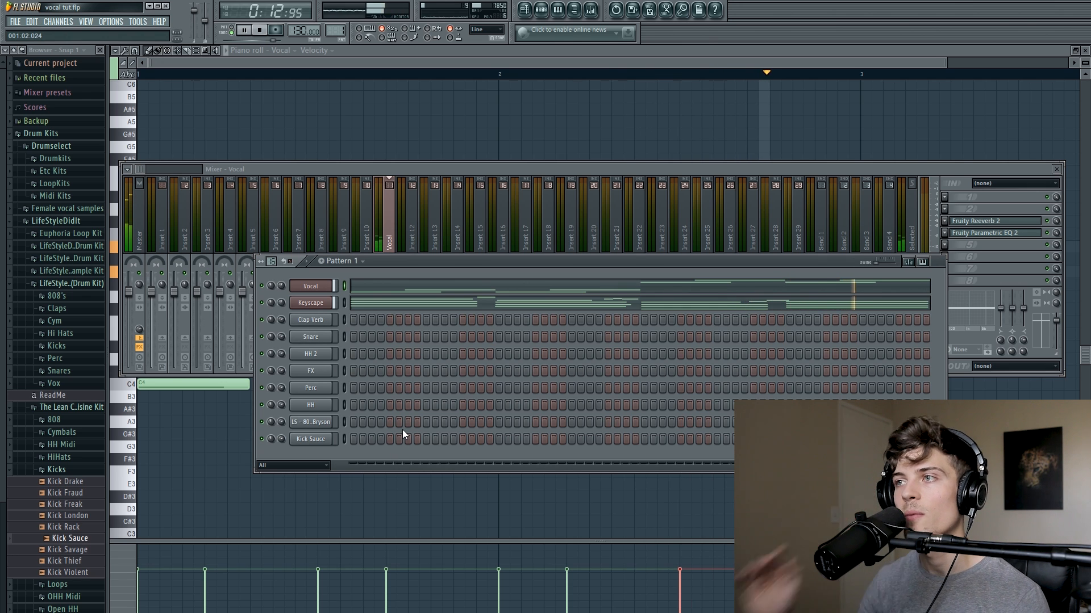
pyautogui.press('space')
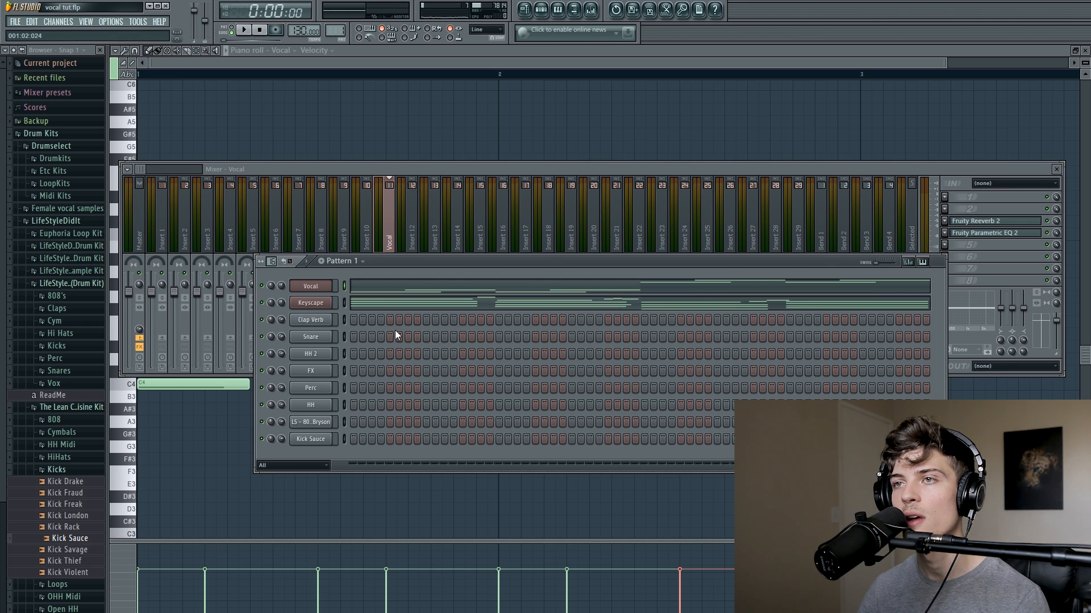
pyautogui.click(392, 303)
pyautogui.scroll(-2, 340, 319)
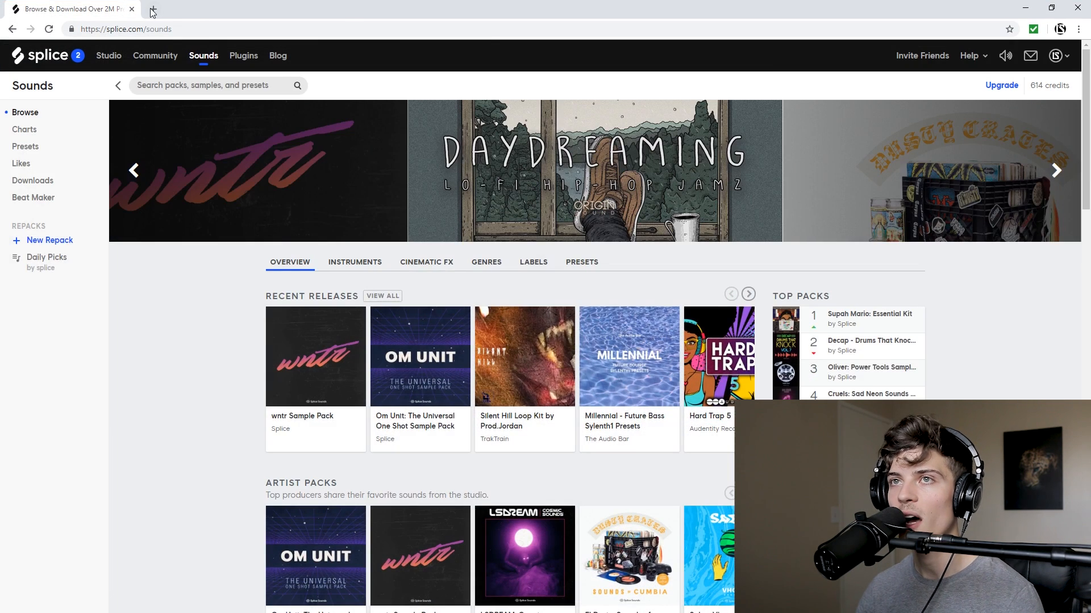
# In the Chrome browser, search Google for "key signature finder", open the Musical Scale Finder Tool and place its window beside the first melody notes.
pyautogui.click(152, 10)
pyautogui.write('go')
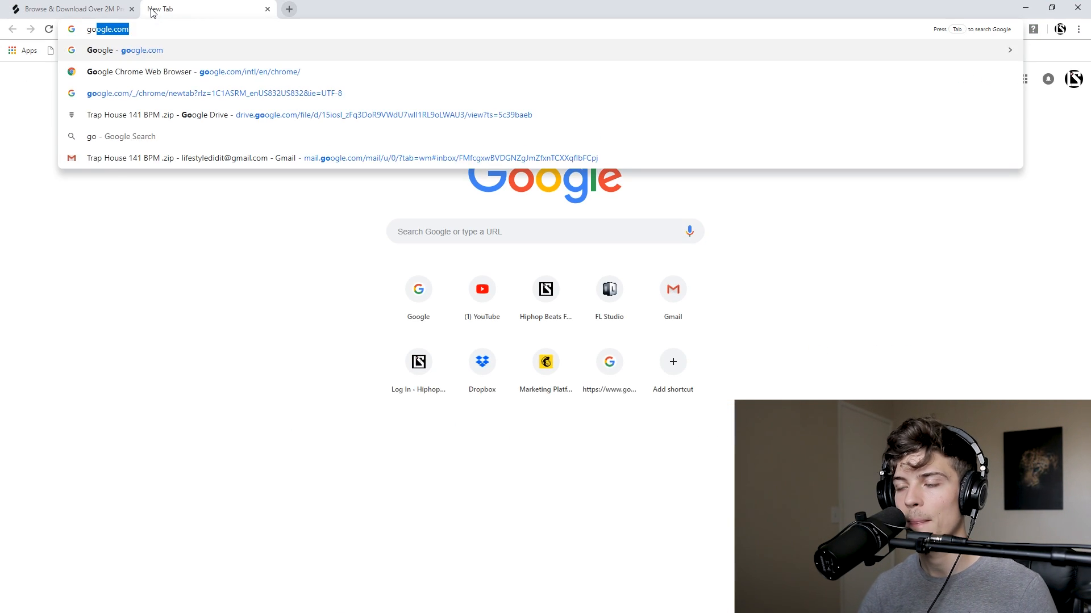
pyautogui.press('Return')
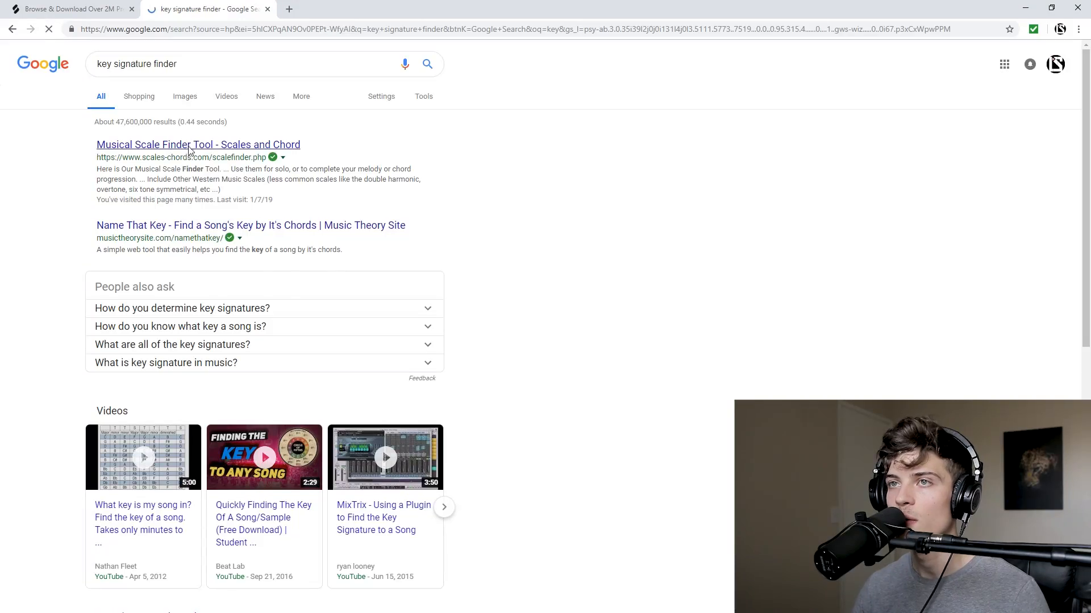
pyautogui.click(186, 145)
pyautogui.click(1053, 8)
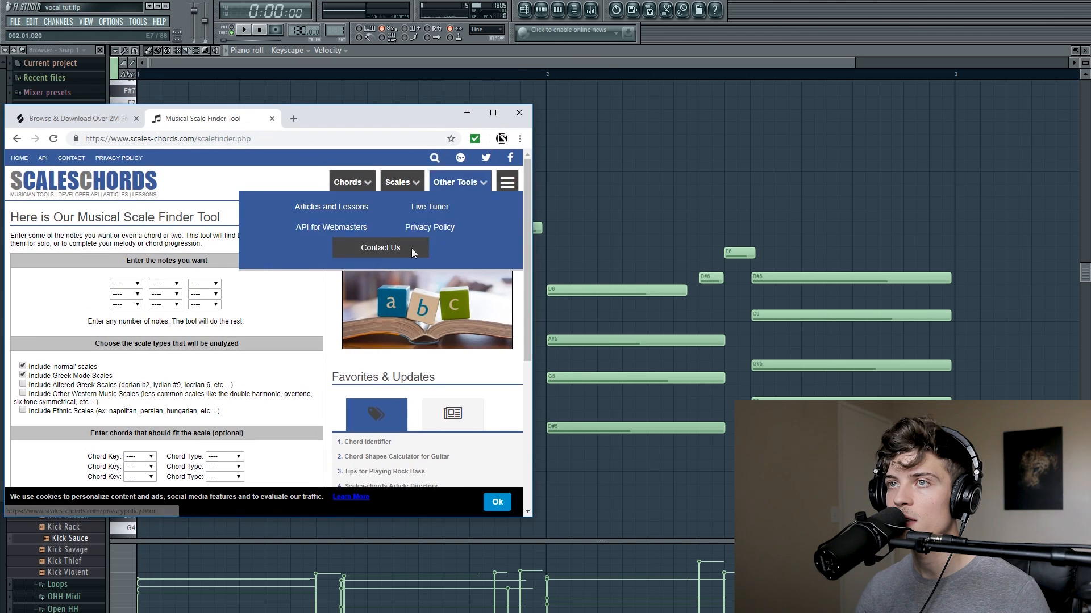
pyautogui.moveTo(367, 118); pyautogui.dragTo(790, 100)
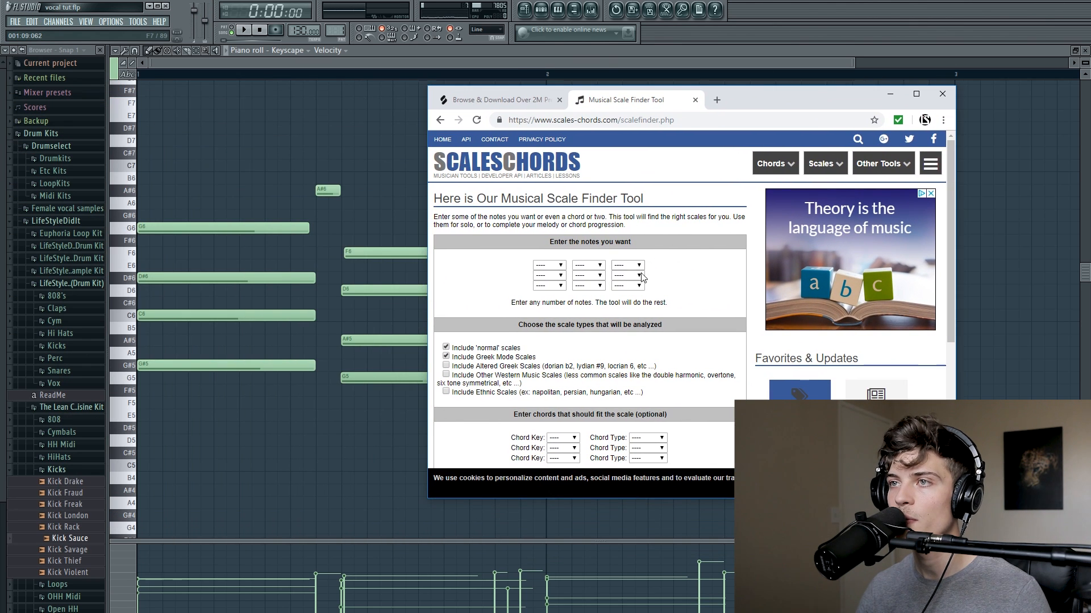
# Enter G, D#/Eb and C as the first column of notes in the scale finder.
pyautogui.click(548, 265)
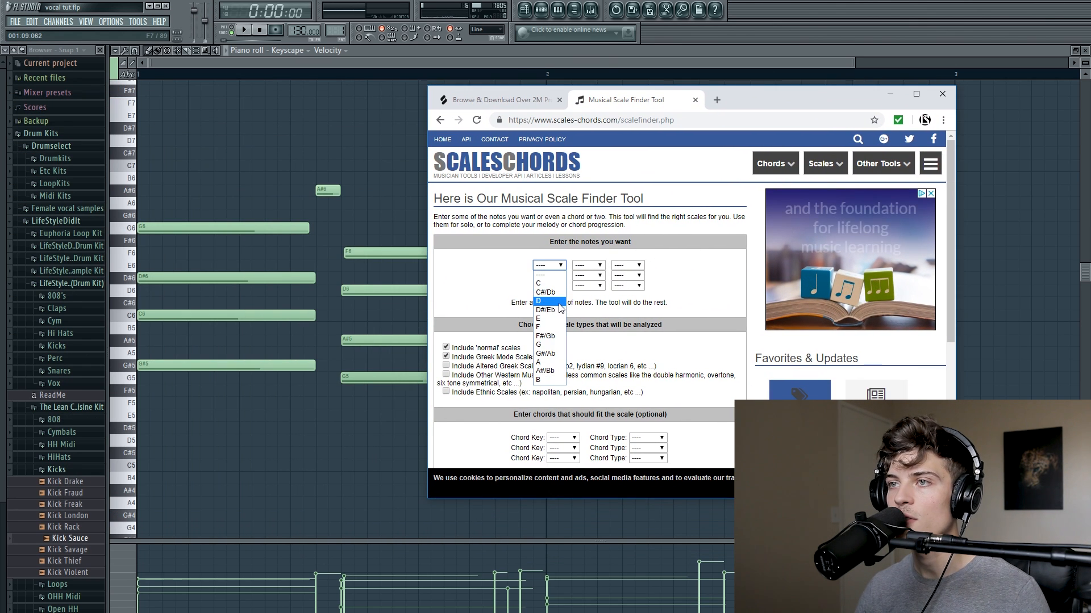
pyautogui.click(547, 344)
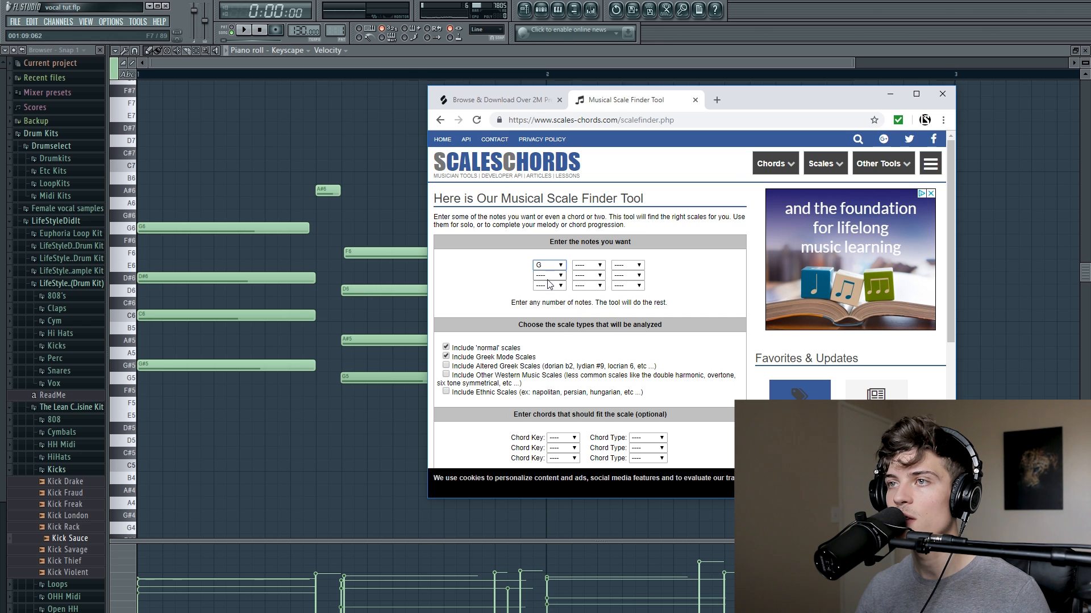
pyautogui.click(548, 276)
pyautogui.click(548, 321)
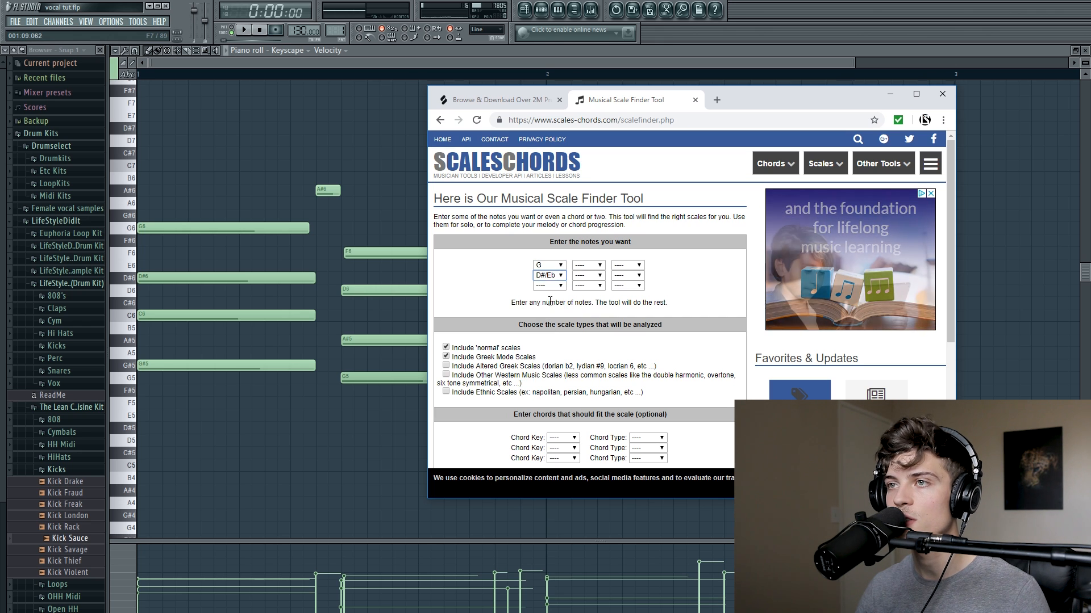
pyautogui.click(549, 285)
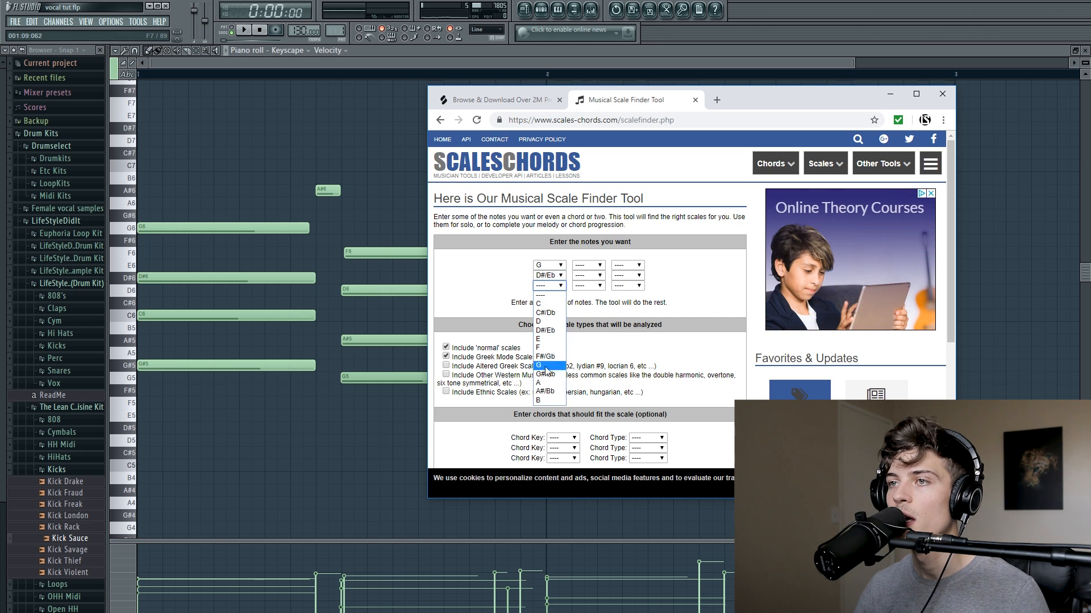
pyautogui.click(551, 304)
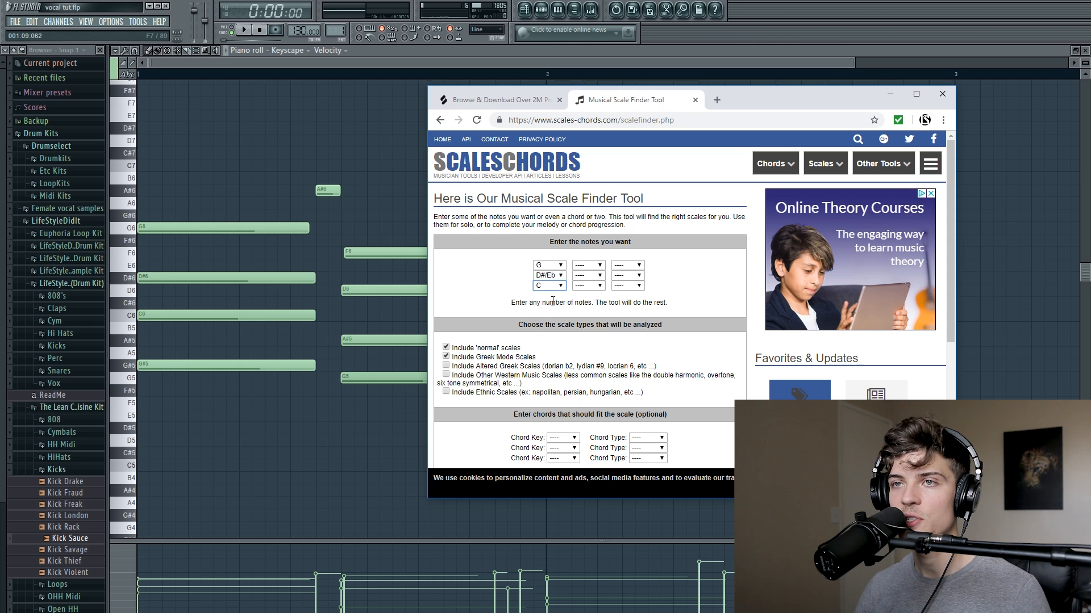
# Add the notes A#/Bb, F and D in the second column and find the matching scales.
pyautogui.click(588, 265)
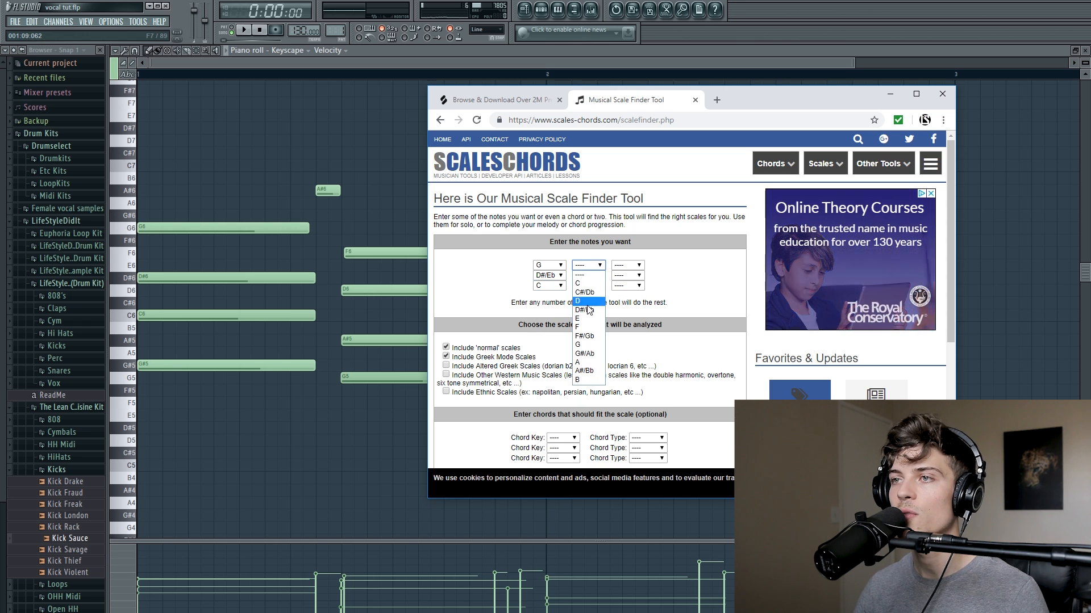
pyautogui.click(586, 370)
pyautogui.click(588, 275)
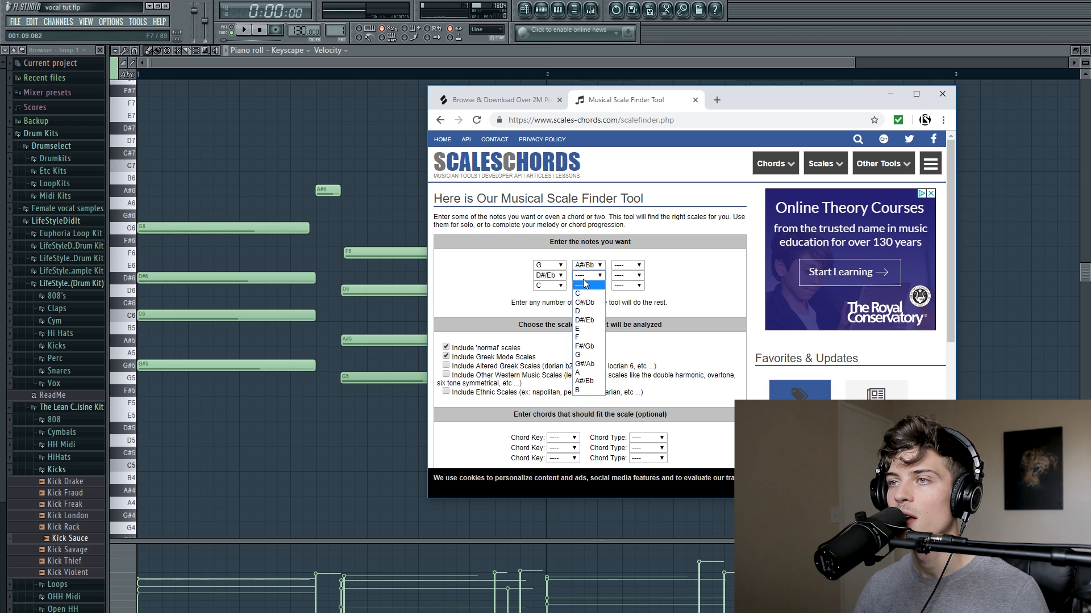
pyautogui.click(587, 338)
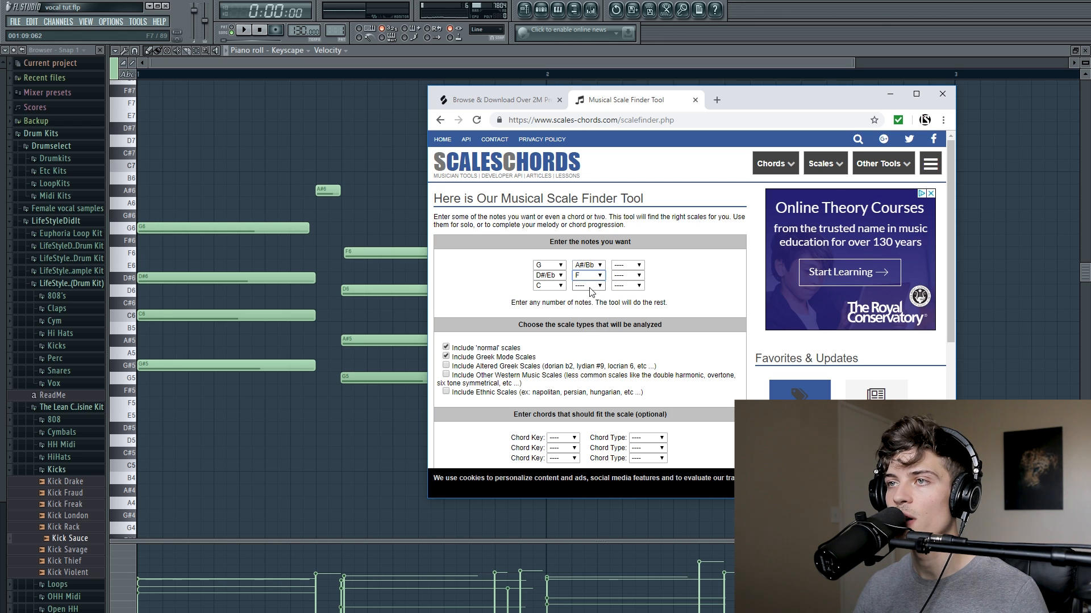
pyautogui.click(591, 286)
pyautogui.click(590, 319)
pyautogui.scroll(-1, 590, 361)
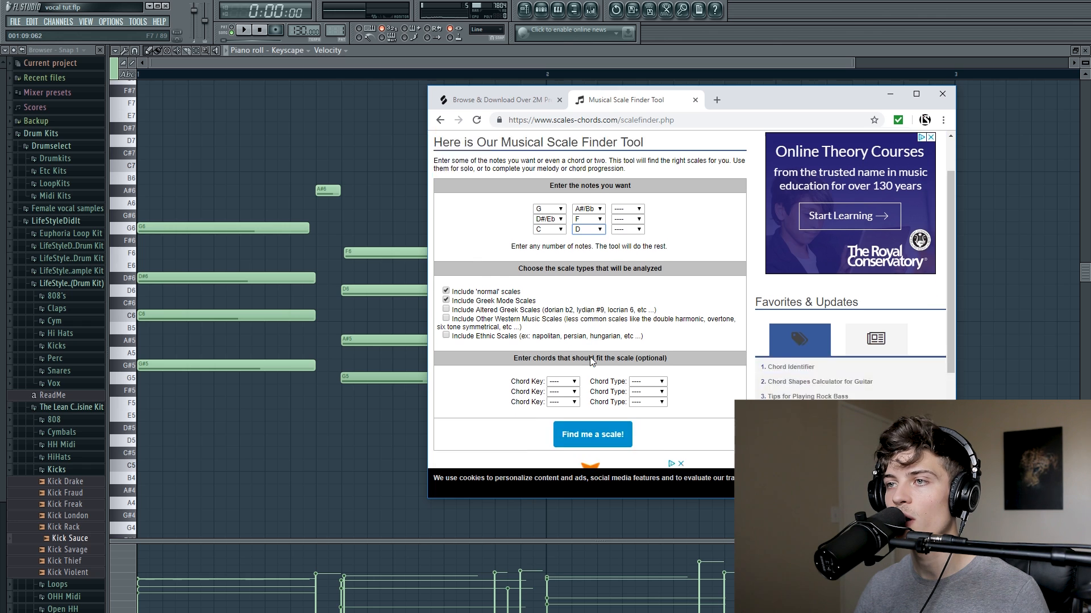
pyautogui.scroll(-2, 591, 361)
pyautogui.click(590, 321)
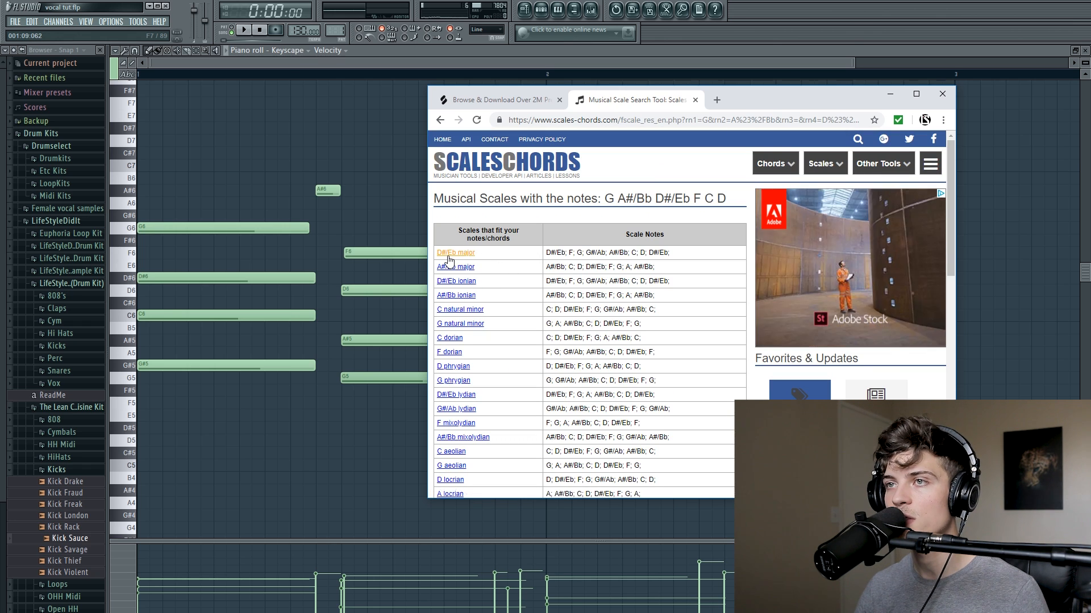
# Return to the Splice Sounds page in a maximized window and search for "vocal".
pyautogui.click(495, 100)
pyautogui.click(916, 94)
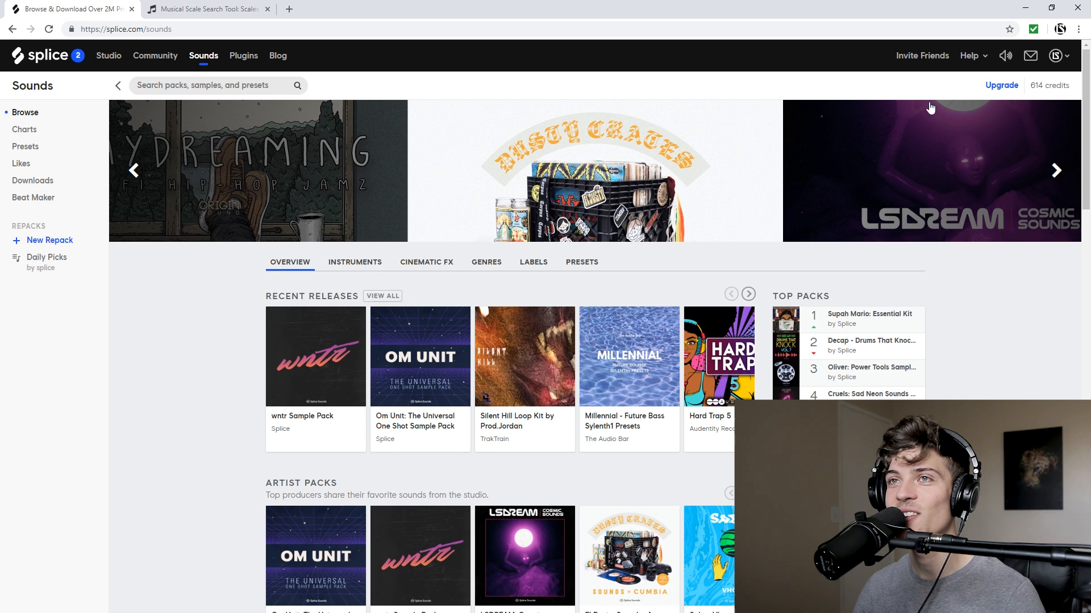
pyautogui.click(163, 78)
pyautogui.write('vocal')
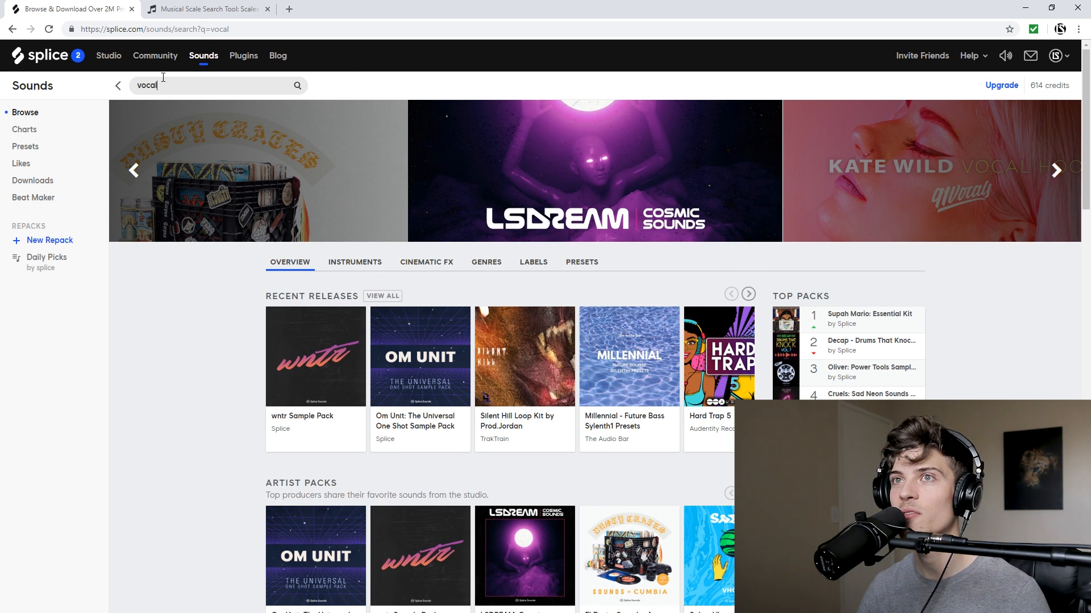
pyautogui.press('Return')
# Check the matching scales in the scale finder, then filter the Splice vocal samples to the key of Eb major.
pyautogui.click(187, 8)
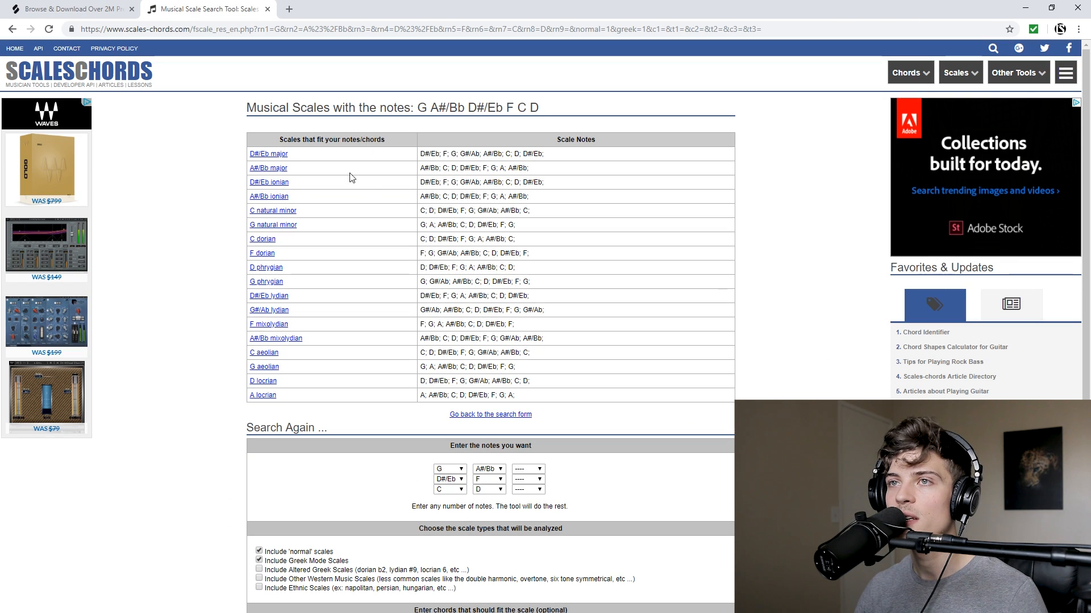
pyautogui.click(62, 4)
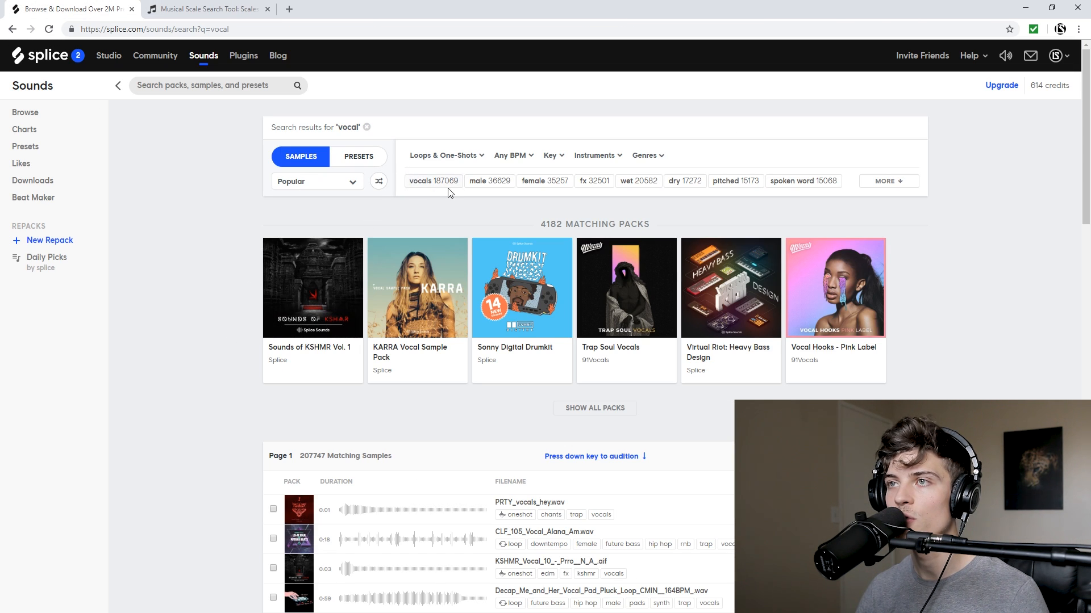
pyautogui.click(553, 162)
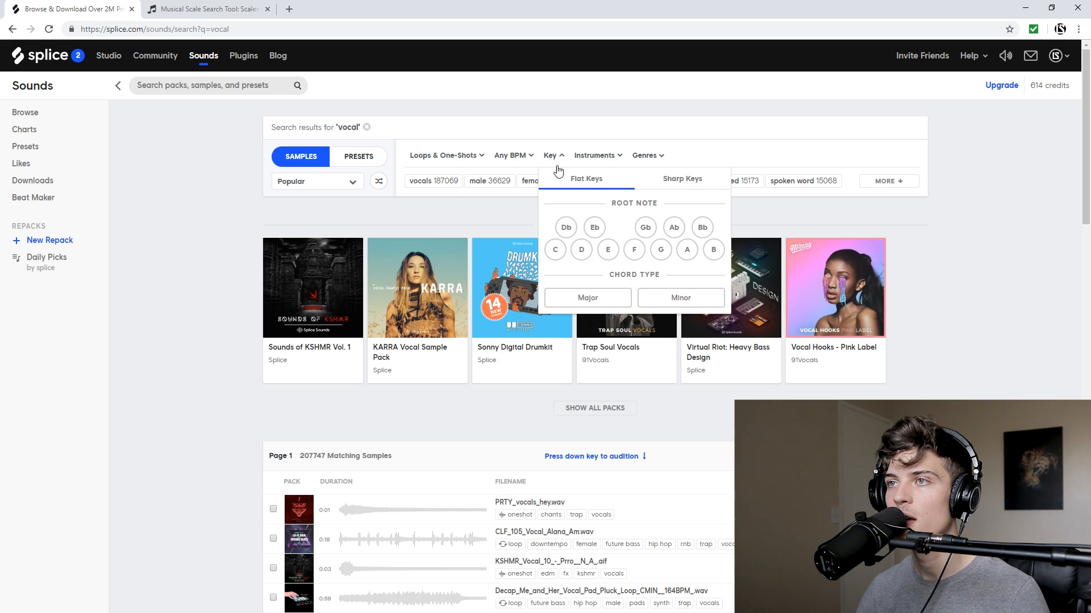
pyautogui.click(594, 227)
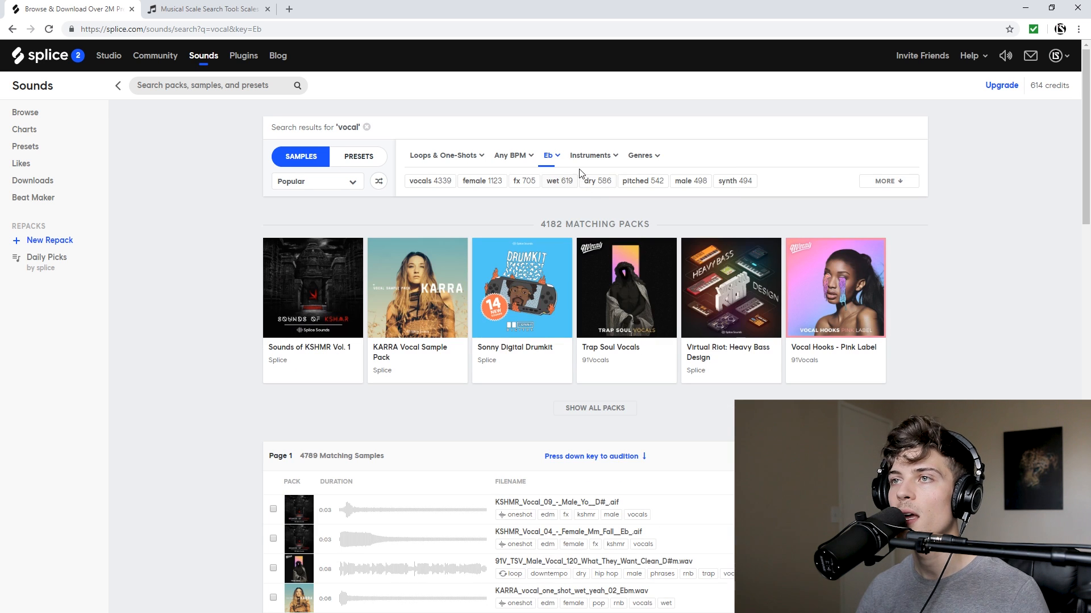
pyautogui.click(556, 160)
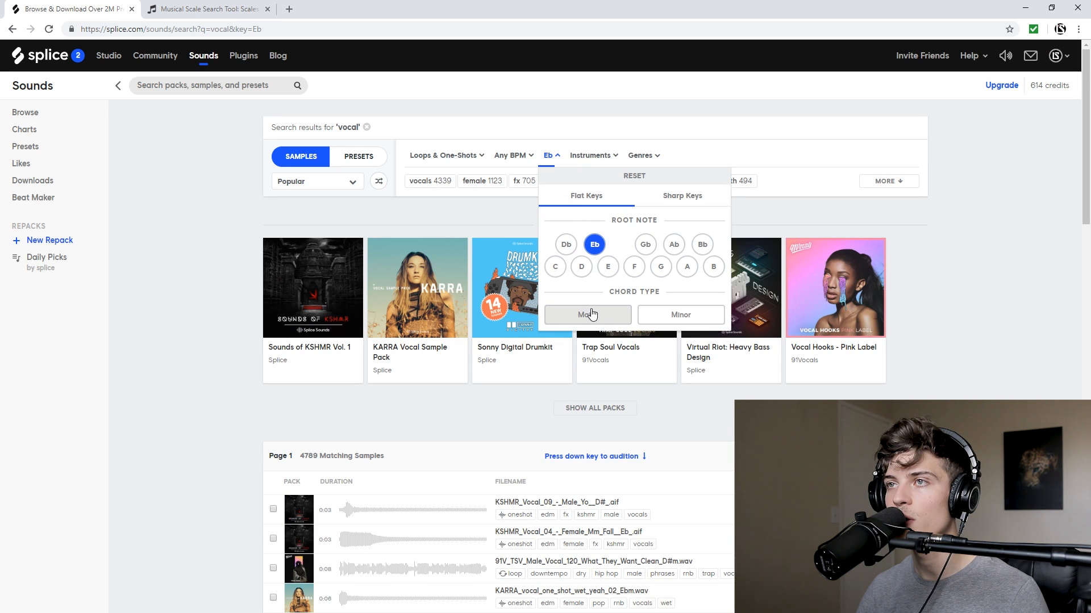
pyautogui.click(590, 312)
pyautogui.scroll(-3, 405, 341)
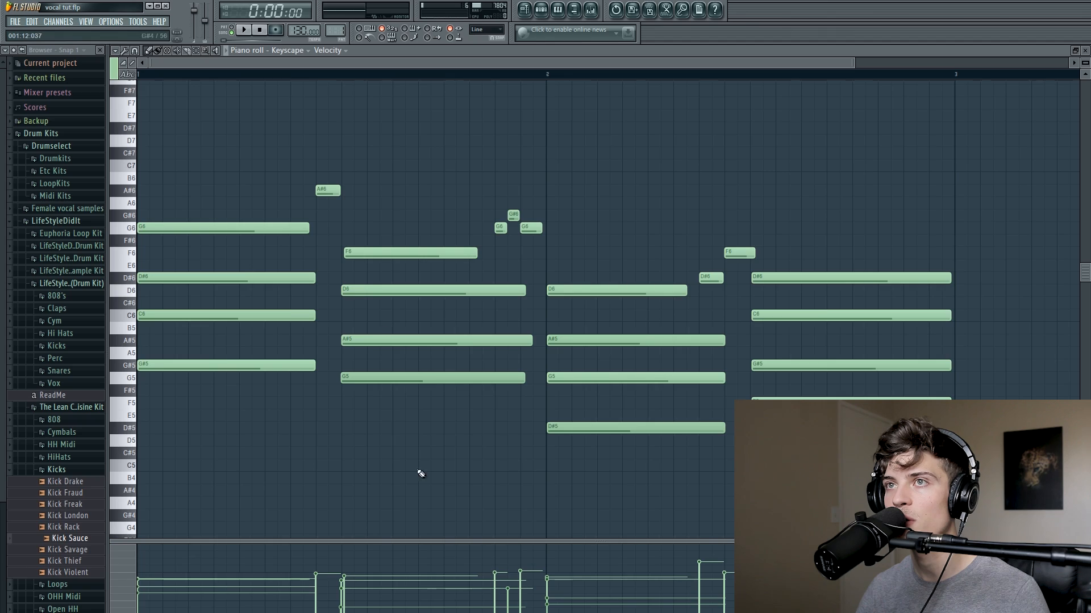
# Switch to FL Studio and play the Keyscape melody, then stop it and bring up the step sequencer.
pyautogui.press('space')
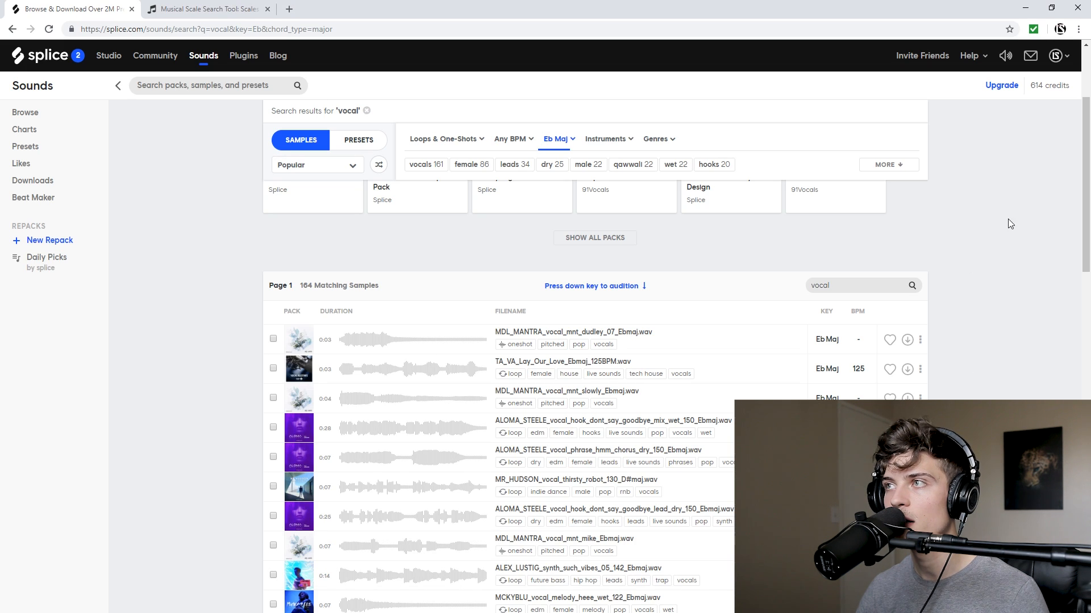
pyautogui.moveTo(1003, 73)
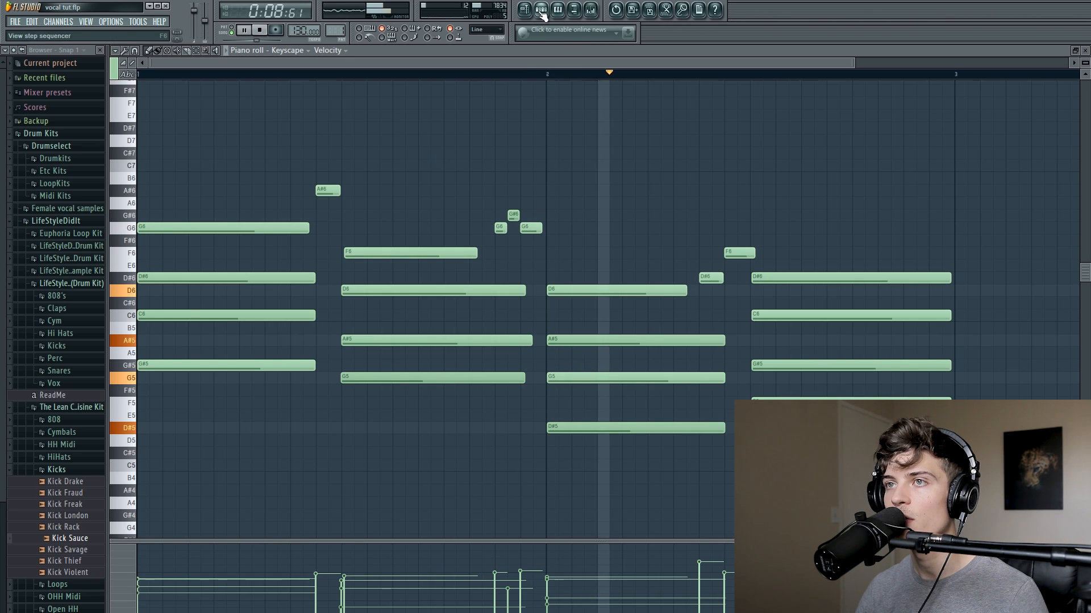
pyautogui.press('space')
pyautogui.press('F6')
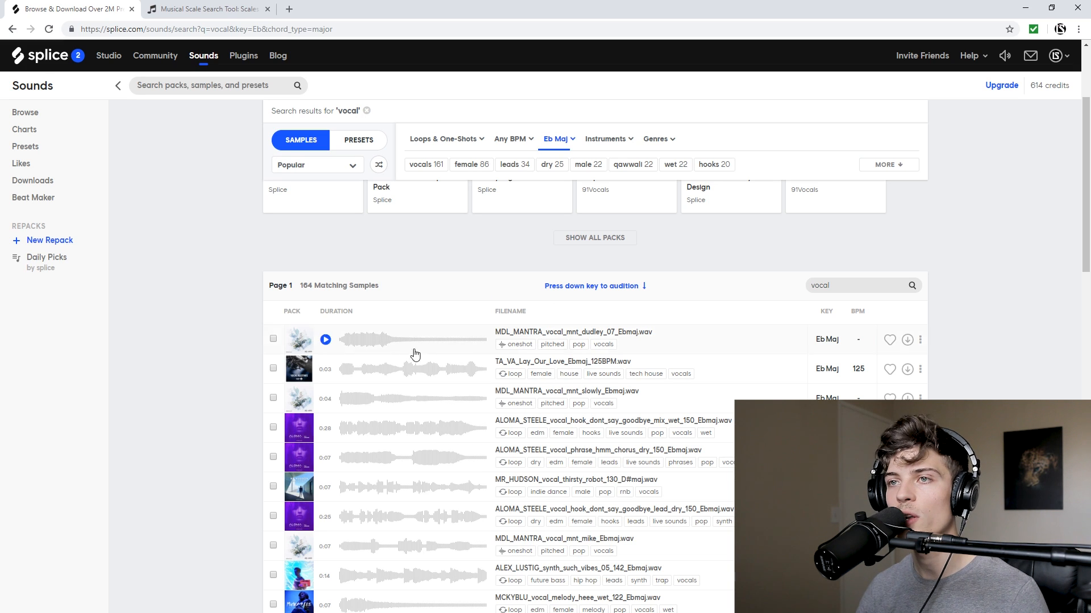
# Audition the samples MDL_MANTRA_vocal_mnt_dudley_07 and TA_VA_Lay_Our_Love on Splice along with the FL Studio melody.
pyautogui.click(326, 340)
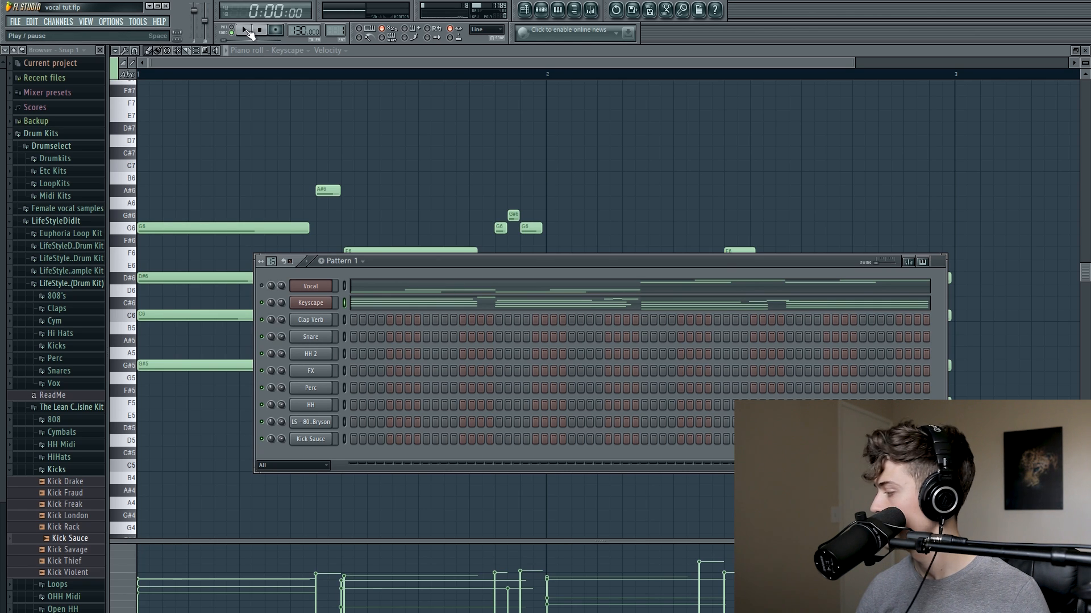
pyautogui.click(247, 30)
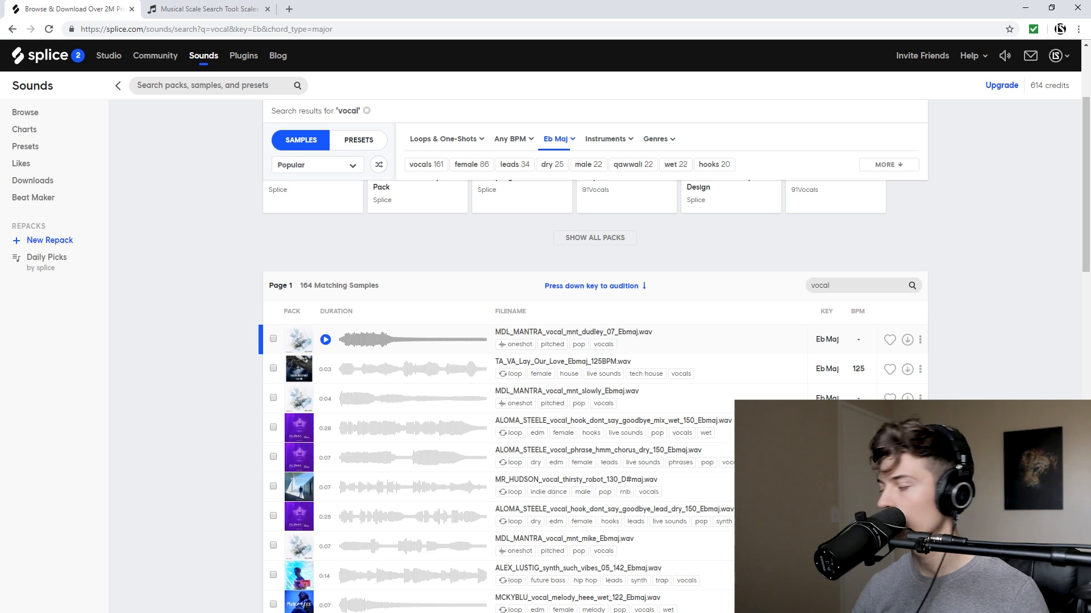
pyautogui.click(326, 340)
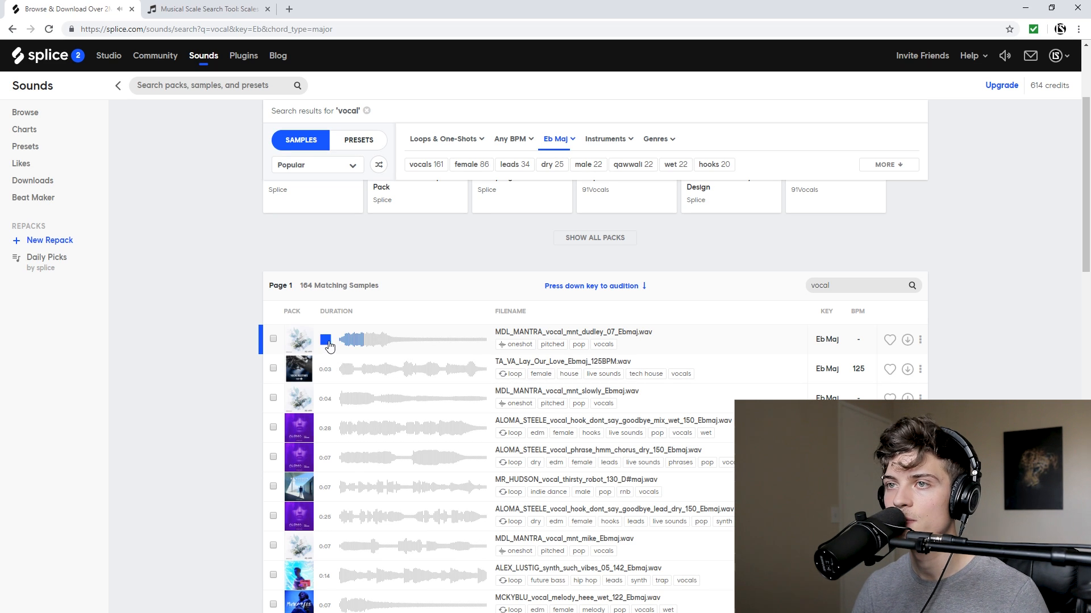
pyautogui.click(325, 369)
pyautogui.moveTo(1006, 59)
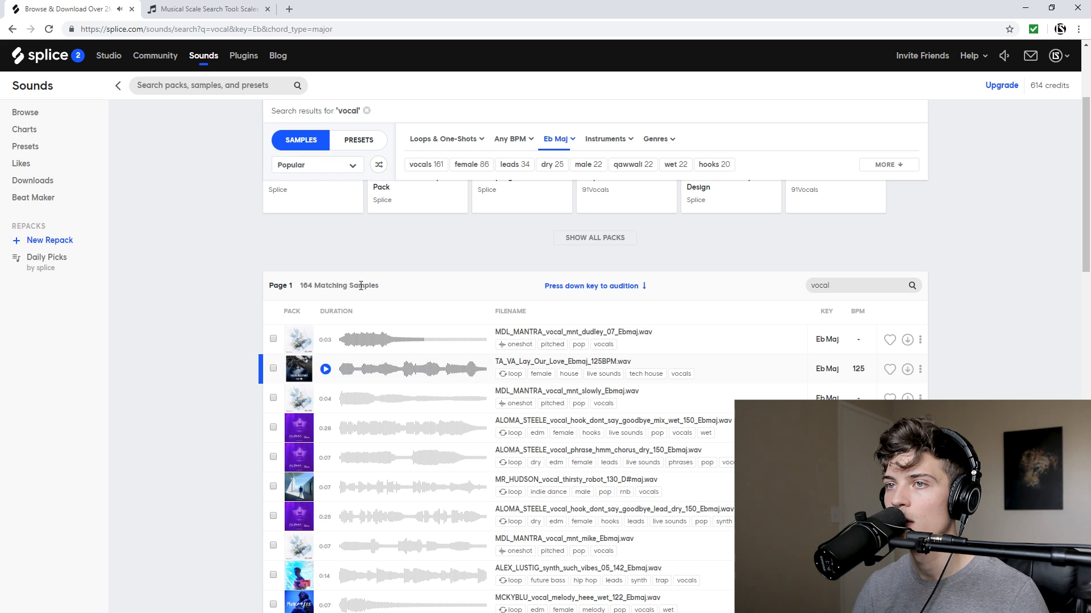
# Audition the ALOMA_STEELE say-goodbye hook, the ALOMA_STEELE hmm chorus phrase and MR_HUDSON_vocal_thirsty_robot_130_D#maj.
pyautogui.click(325, 430)
pyautogui.scroll(-2, 325, 433)
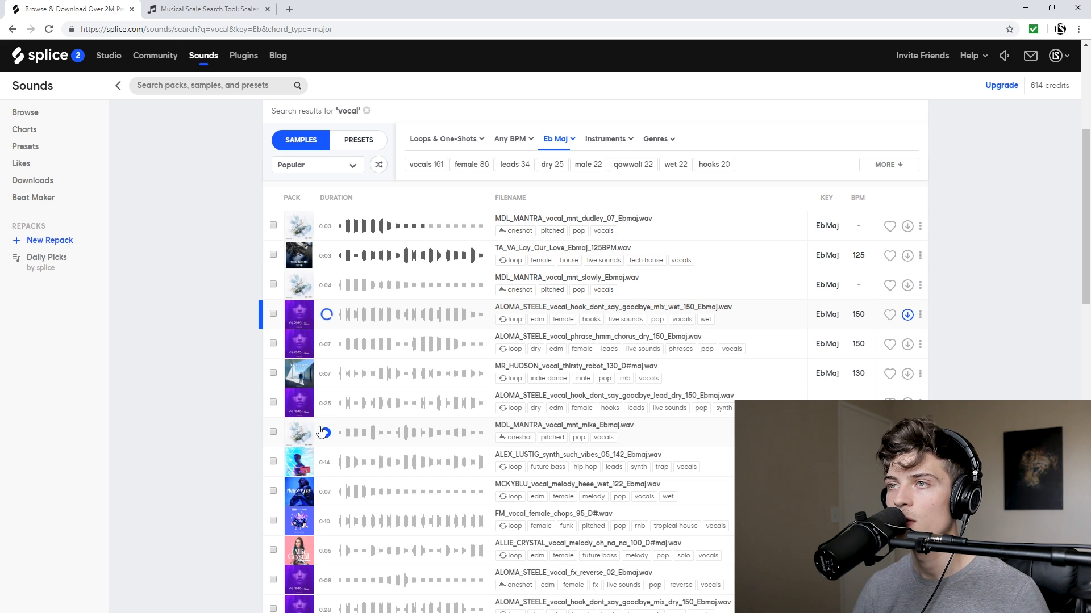
pyautogui.click(324, 345)
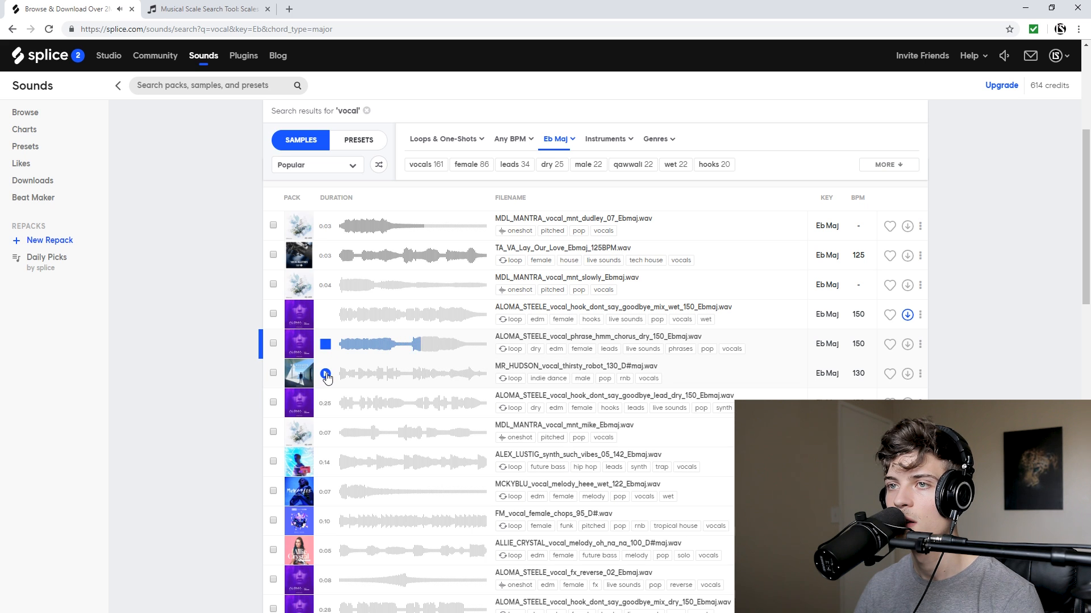
pyautogui.click(325, 375)
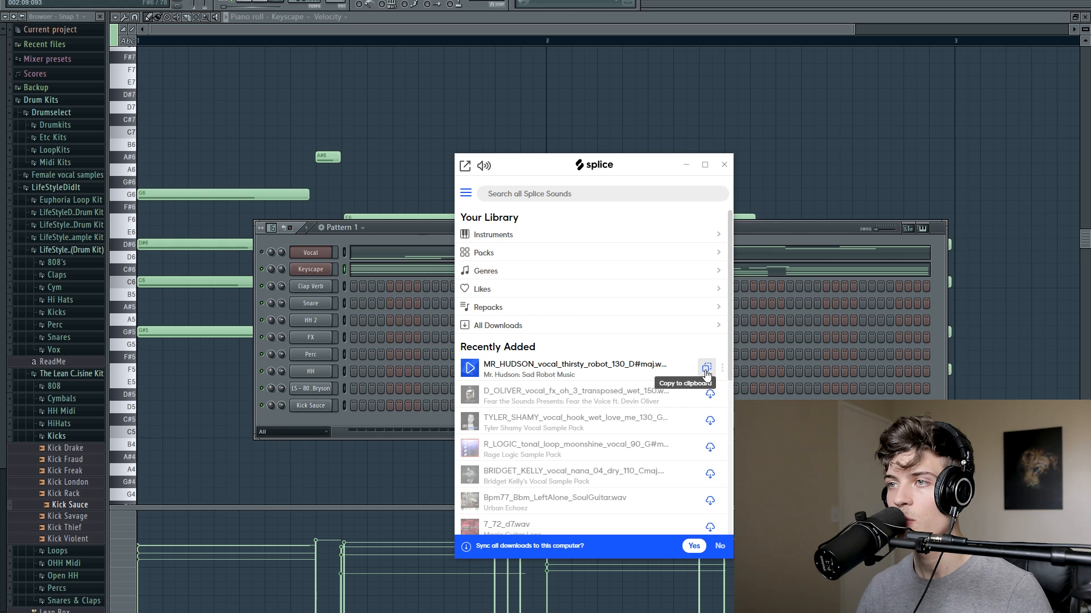
# Show the downloaded MR_HUDSON_vocal_thirsty_robot_130_D#maj sample from the Splice app in its folder and add it as a channel below Kick Sauce.
pyautogui.click(706, 370)
pyautogui.click(722, 368)
pyautogui.click(681, 416)
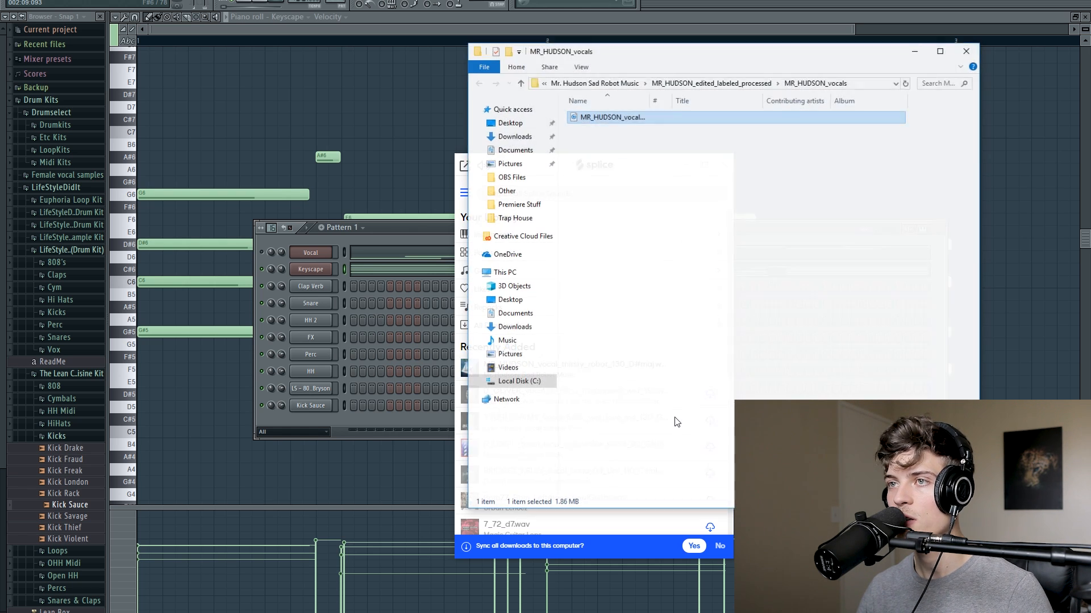
pyautogui.moveTo(607, 122); pyautogui.dragTo(314, 430)
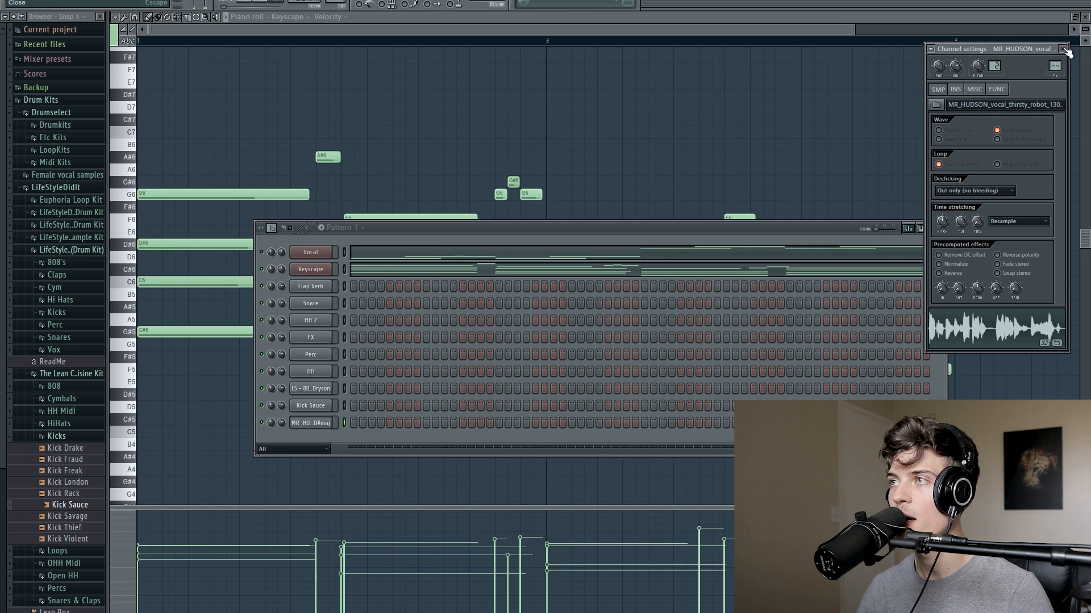
pyautogui.click(1063, 49)
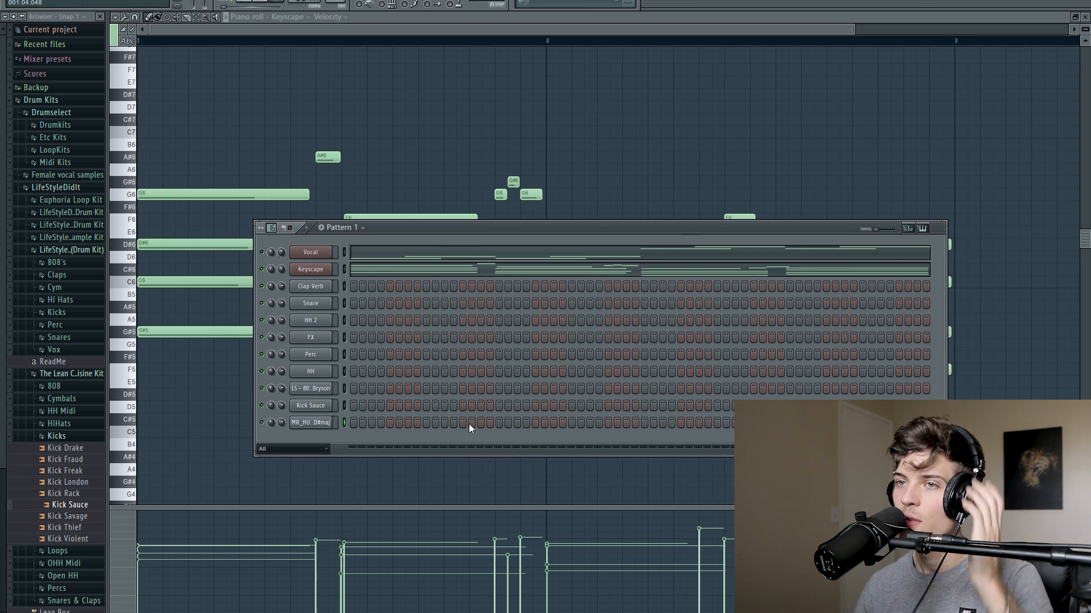
# Place the MR_HUDSON vocal sample from its channel settings as an audio clip on Track 3 at bar 1 of the playlist.
pyautogui.click(311, 423)
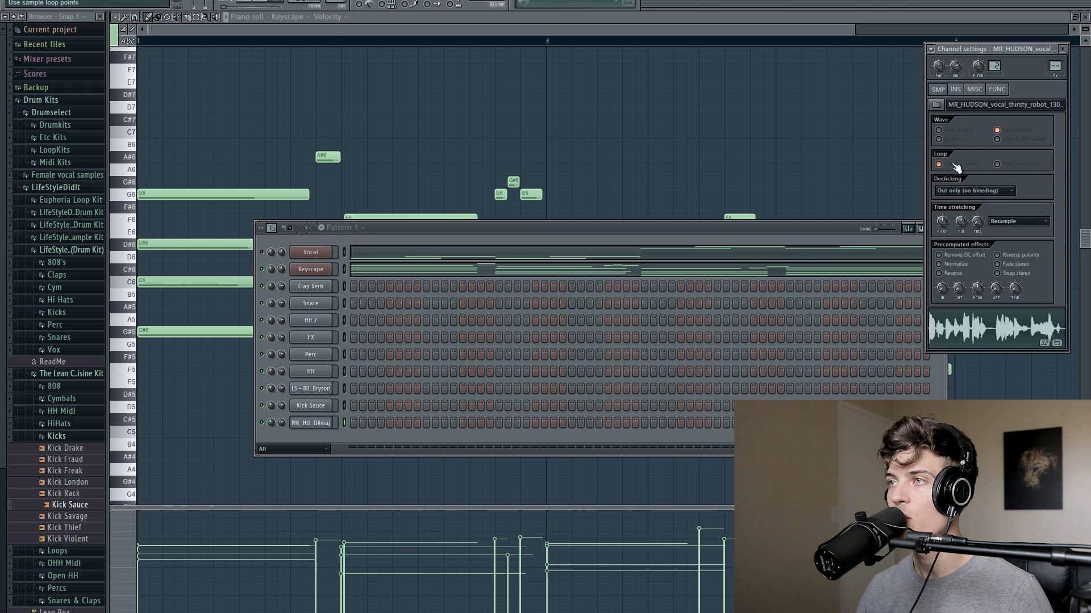
pyautogui.press('F5')
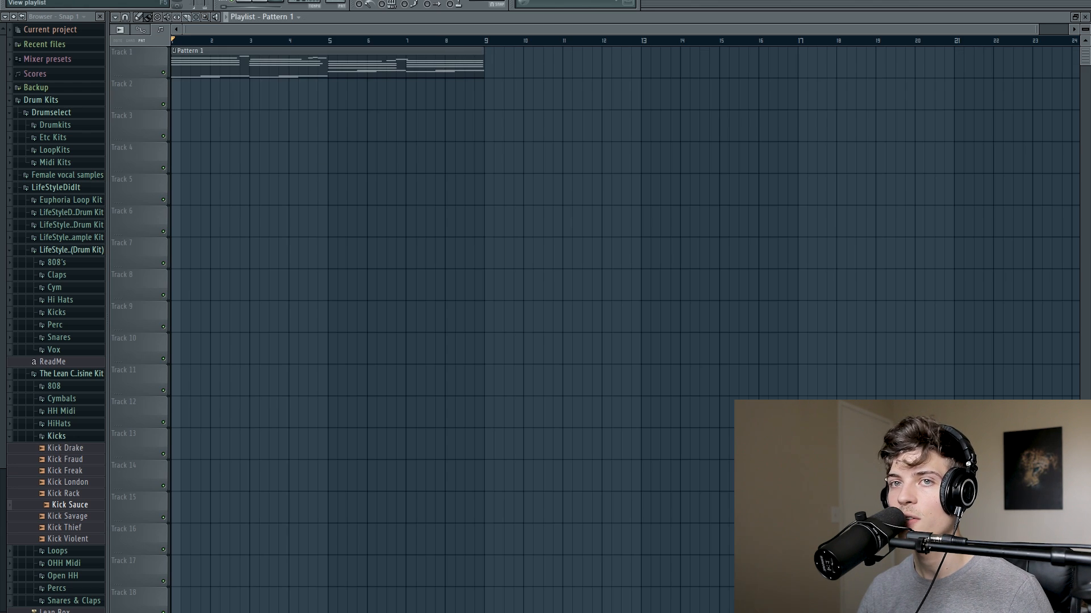
pyautogui.press('F6')
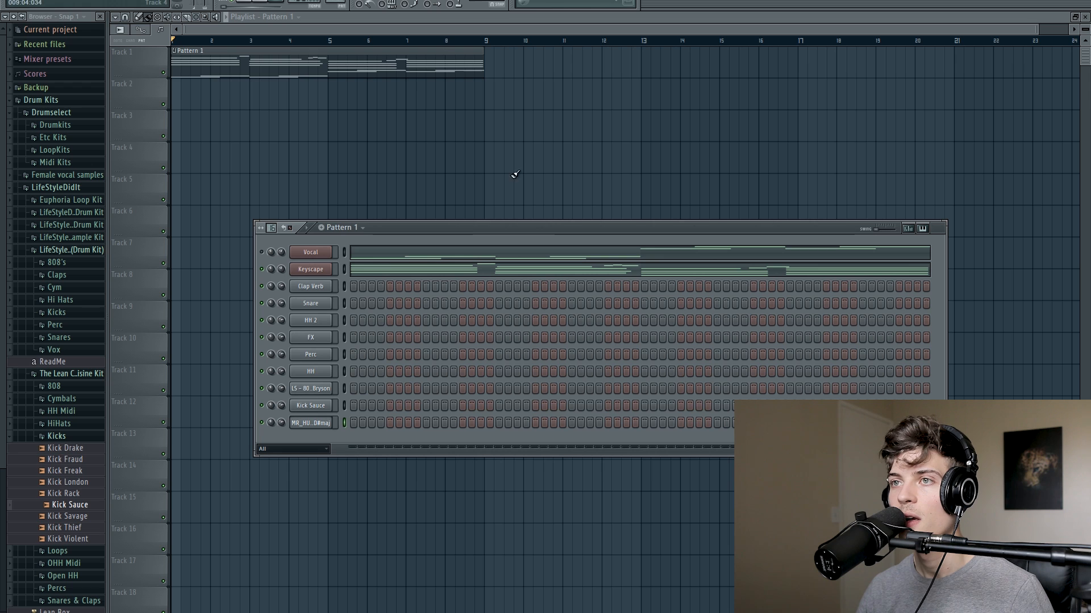
pyautogui.click(332, 424)
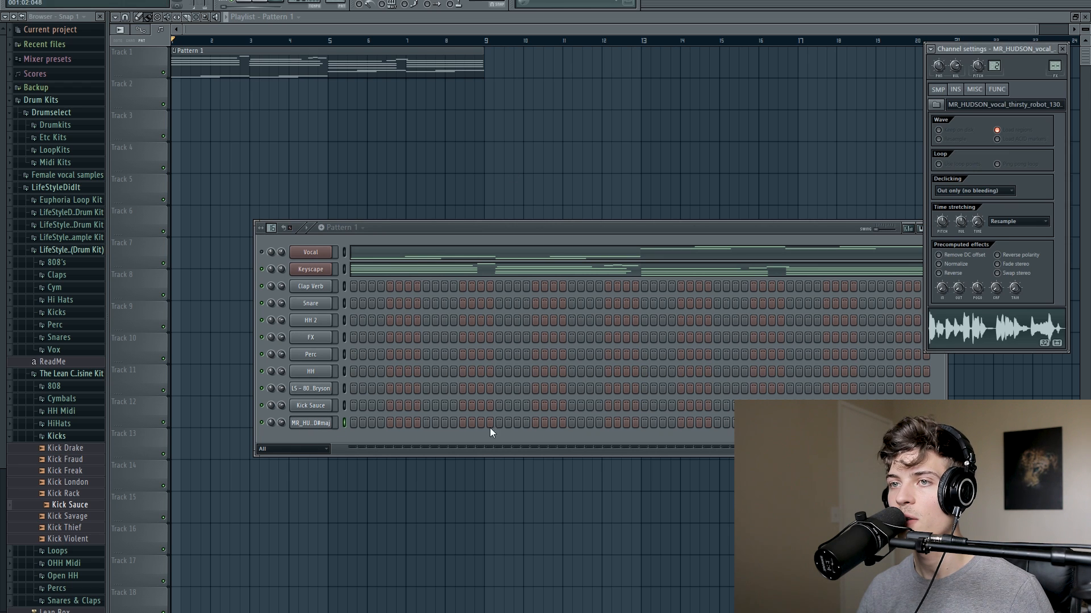
pyautogui.moveTo(932, 338); pyautogui.dragTo(150, 115)
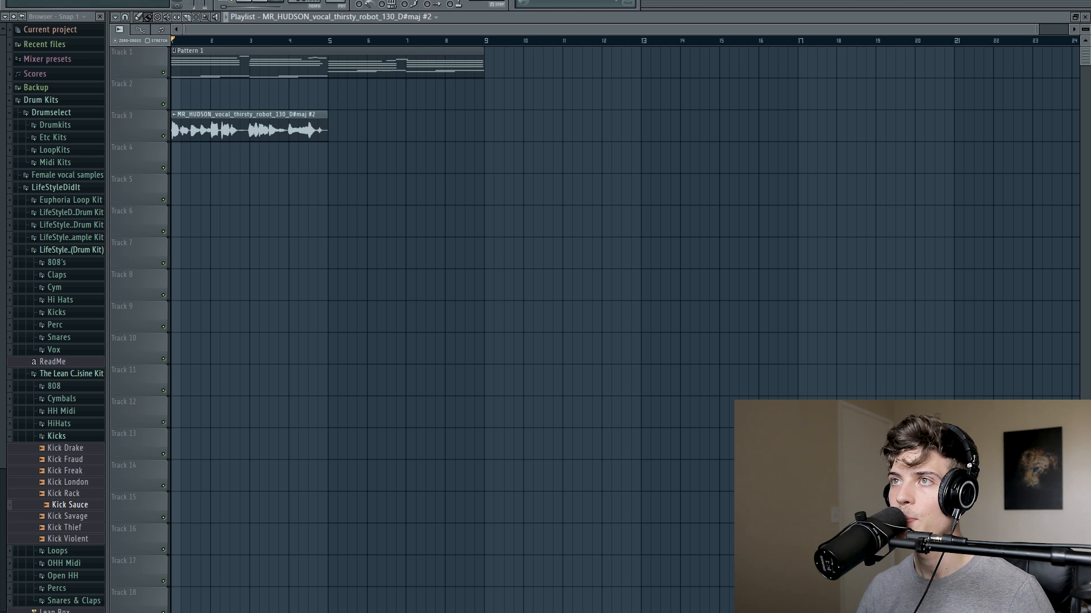
# Give the MR_HUDSON clip's mixer insert 12 the Vocal insert's effects, Fruity Parametric EQ 2 and Fruity Reeverb 2.
pyautogui.press('F9')
pyautogui.click(390, 187)
pyautogui.rightClick(390, 187)
pyautogui.moveTo(443, 185)
pyautogui.click(532, 186)
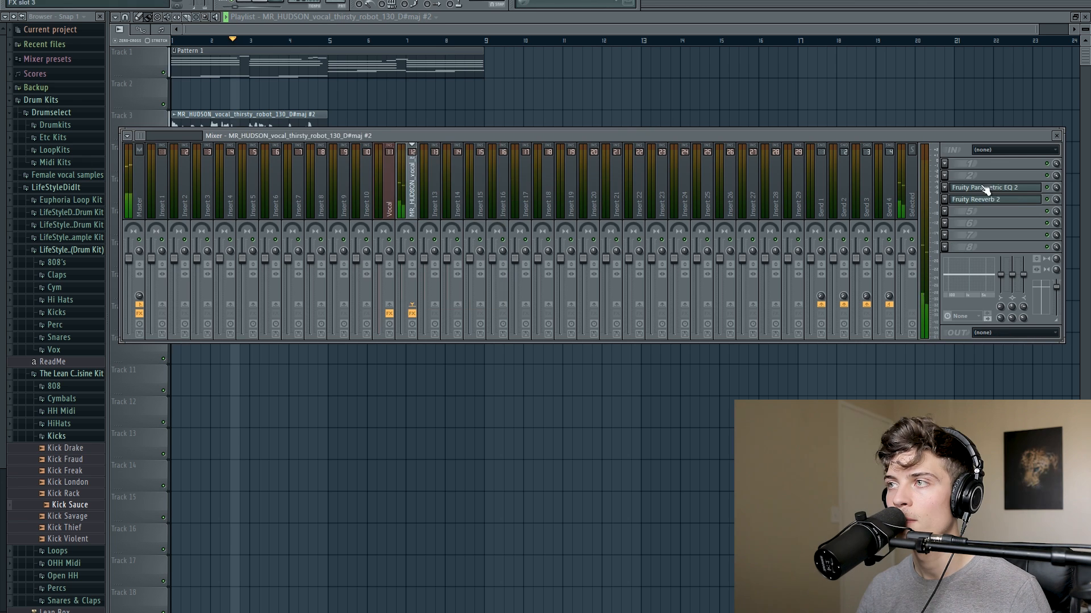
# Shift the low band of the MR_HUDSON insert's Parametric EQ 2 slightly higher in frequency and return to the playlist.
pyautogui.click(986, 189)
pyautogui.moveTo(276, 286); pyautogui.dragTo(280, 286)
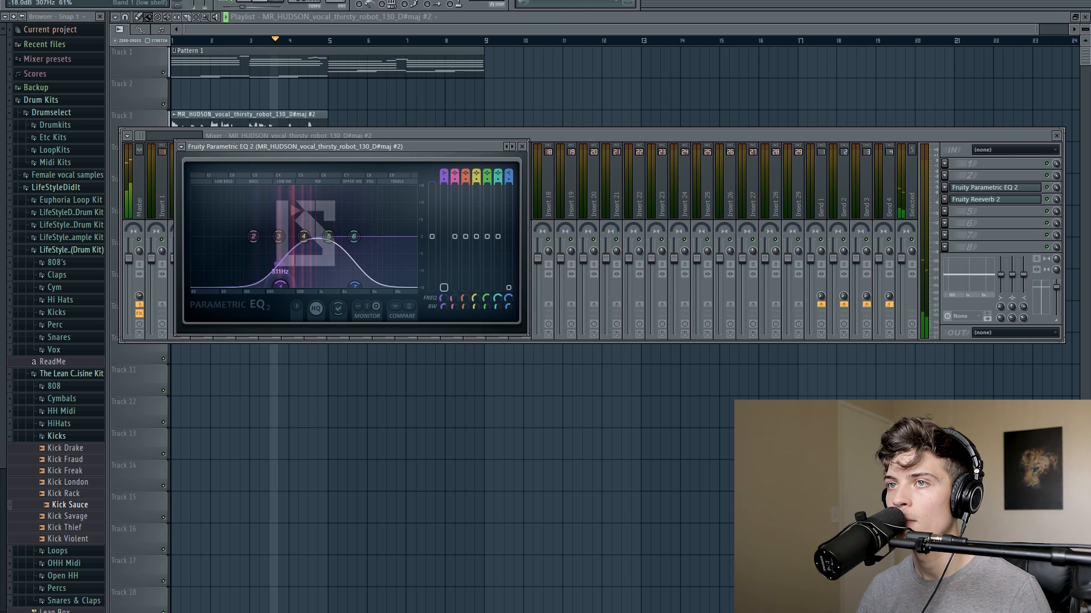
pyautogui.click(521, 147)
pyautogui.rightClick(419, 120)
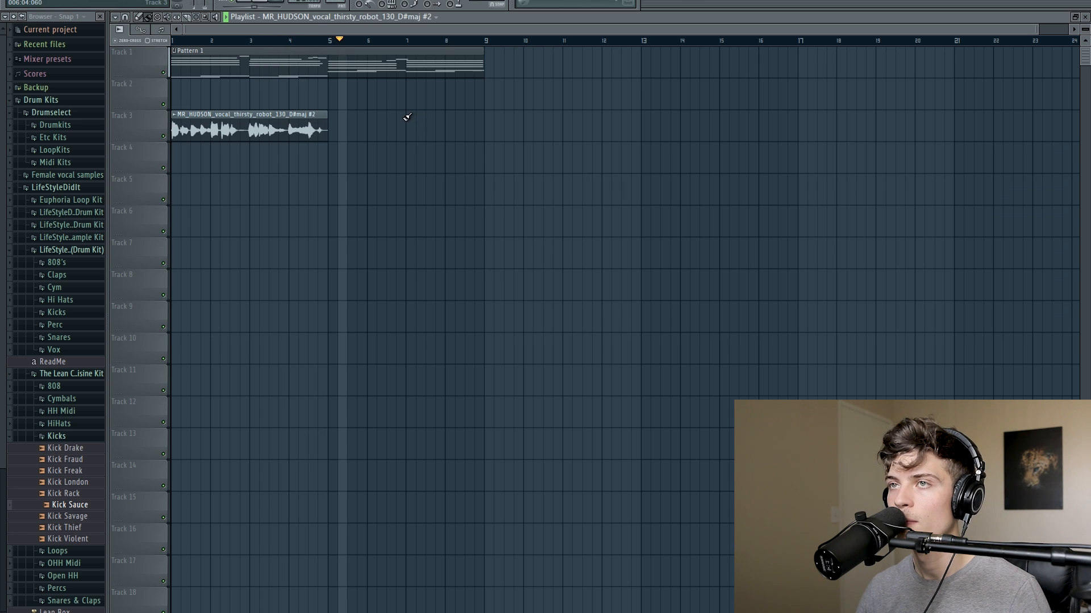
# Paint a second Pattern 1 clip on Track 1 starting at bar 9 and stop playback.
pyautogui.press('p')
pyautogui.click(401, 61)
pyautogui.click(492, 63)
pyautogui.press('space')
# Split Pattern 1 by channel and remove the first Vocal clip so that Vocal only starts at bar 9 on Track 2.
pyautogui.click(542, 0)
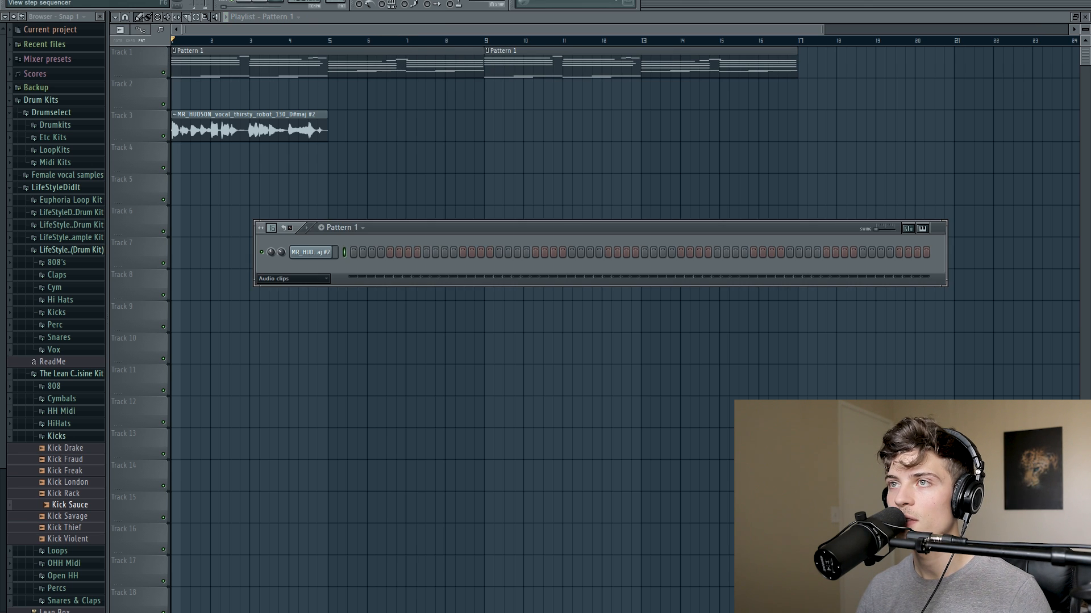
pyautogui.click(339, 233)
pyautogui.click(344, 239)
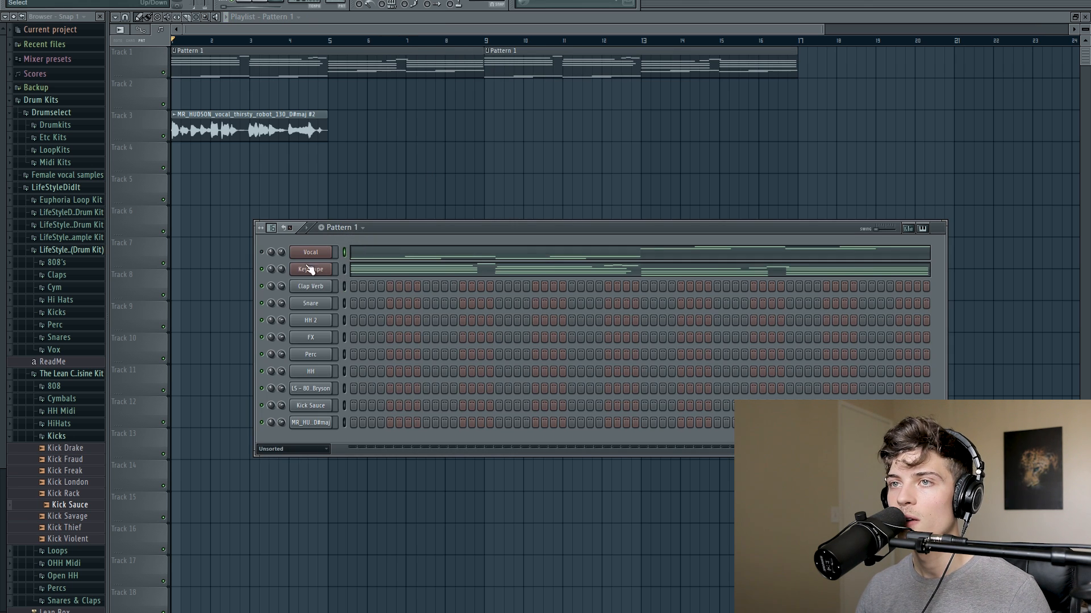
pyautogui.click(353, 228)
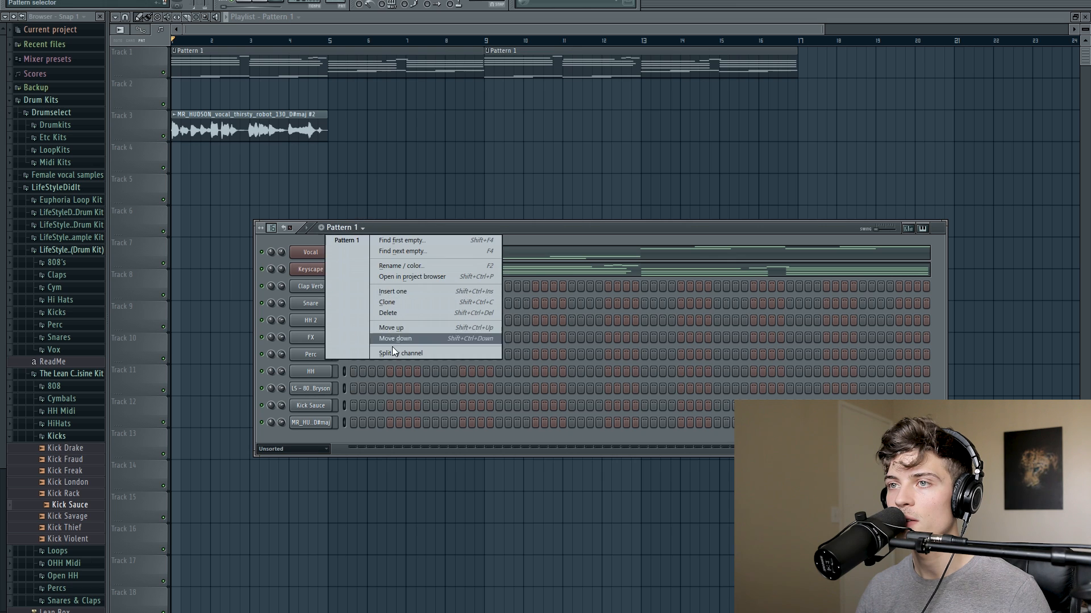
pyautogui.click(391, 353)
pyautogui.moveTo(334, 69); pyautogui.dragTo(663, 117)
pyautogui.rightClick(565, 67)
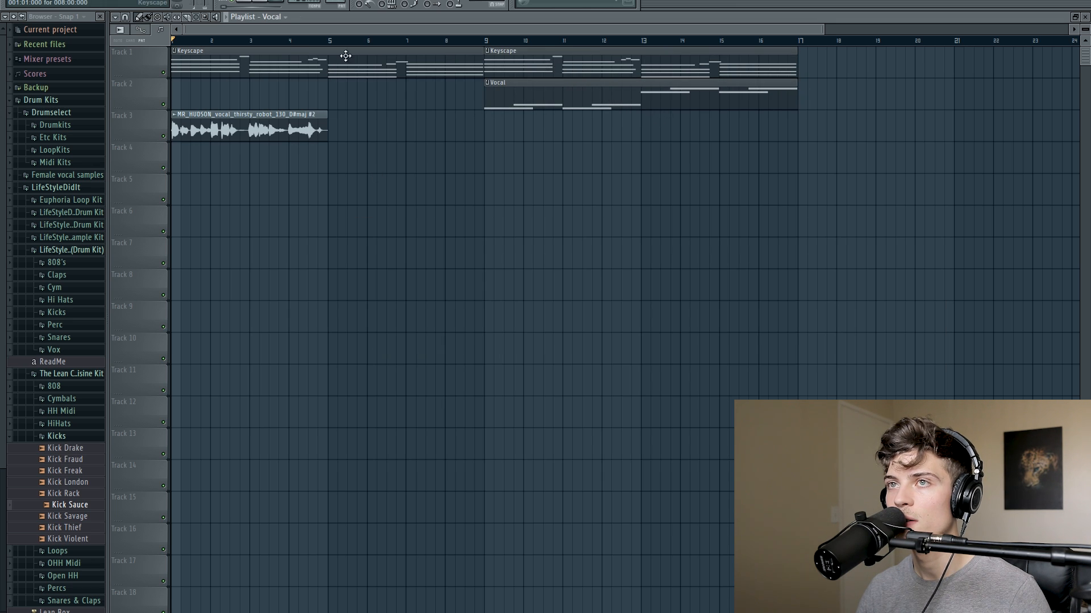
# During playback, place a copy of the MR_HUDSON clip on Track 4 at bar 5 and make it unique.
pyautogui.press('space')
pyautogui.click(283, 134)
pyautogui.click(327, 150)
pyautogui.click(327, 146)
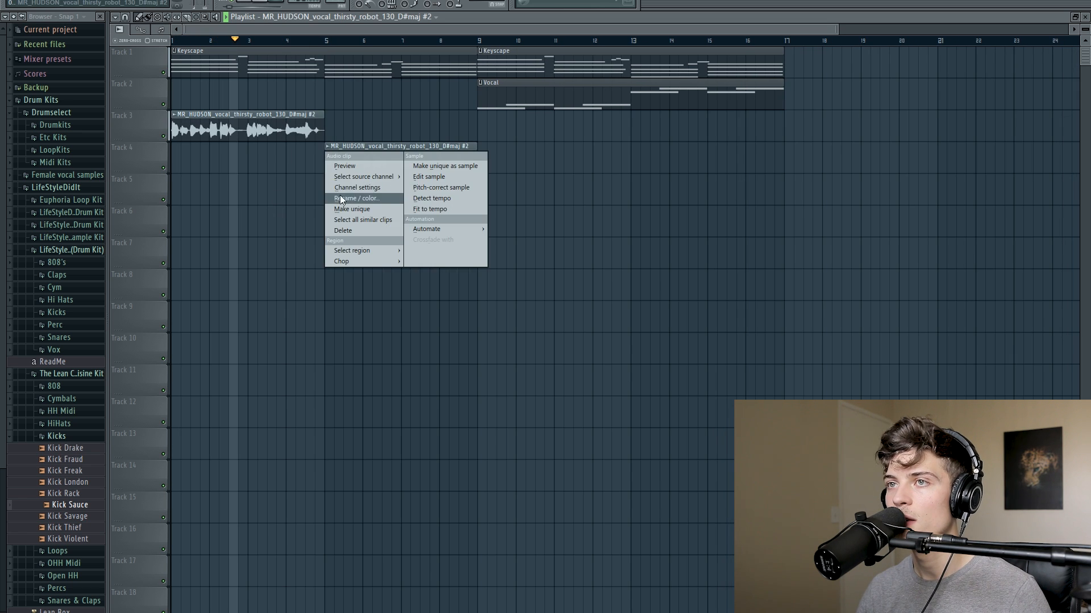
pyautogui.click(341, 209)
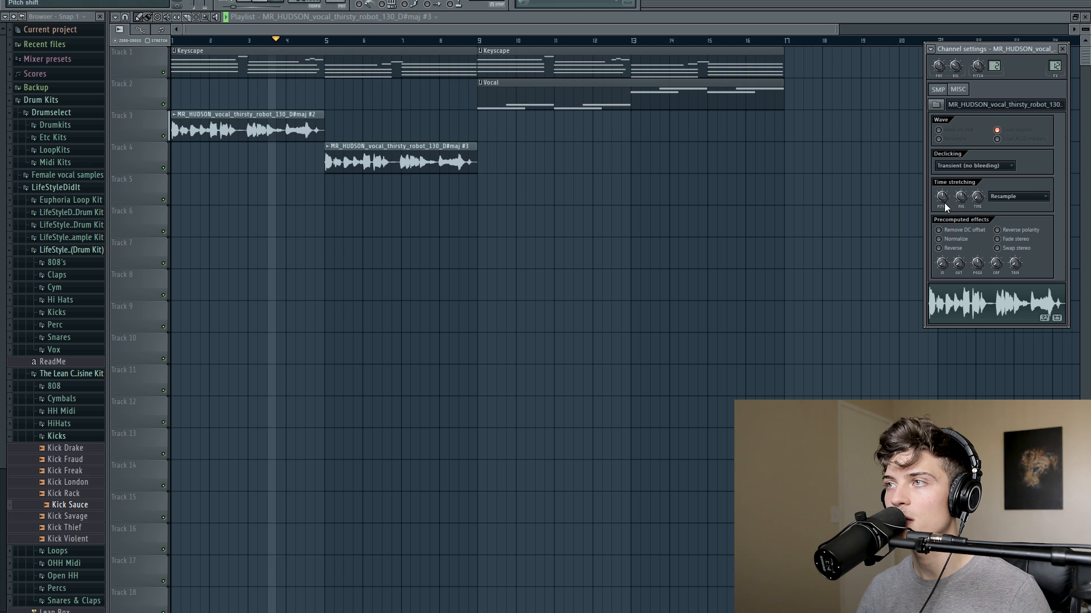
# During playback, open the channel settings of the MR_HUDSON #3 clip on Track 4 and lower its volume to about 19%.
pyautogui.rightClick(881, 208)
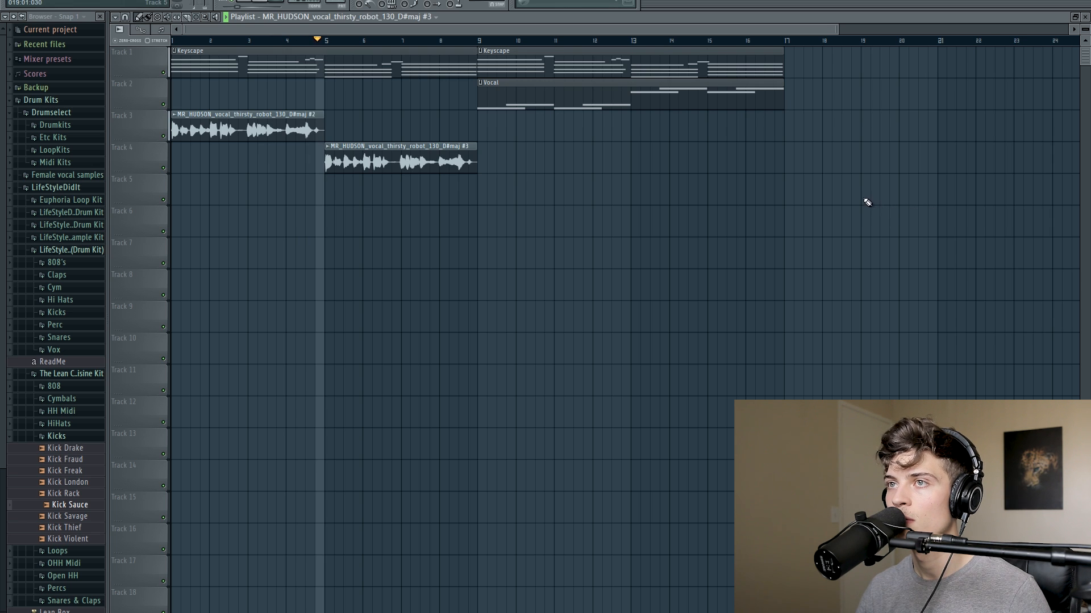
pyautogui.doubleClick(393, 157)
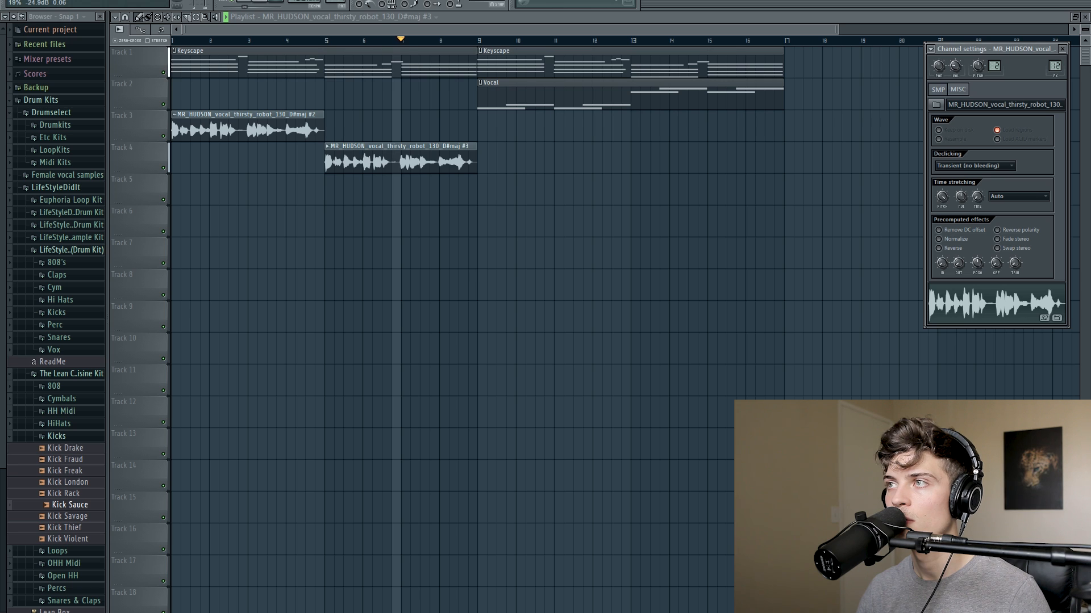
pyautogui.rightClick(664, 232)
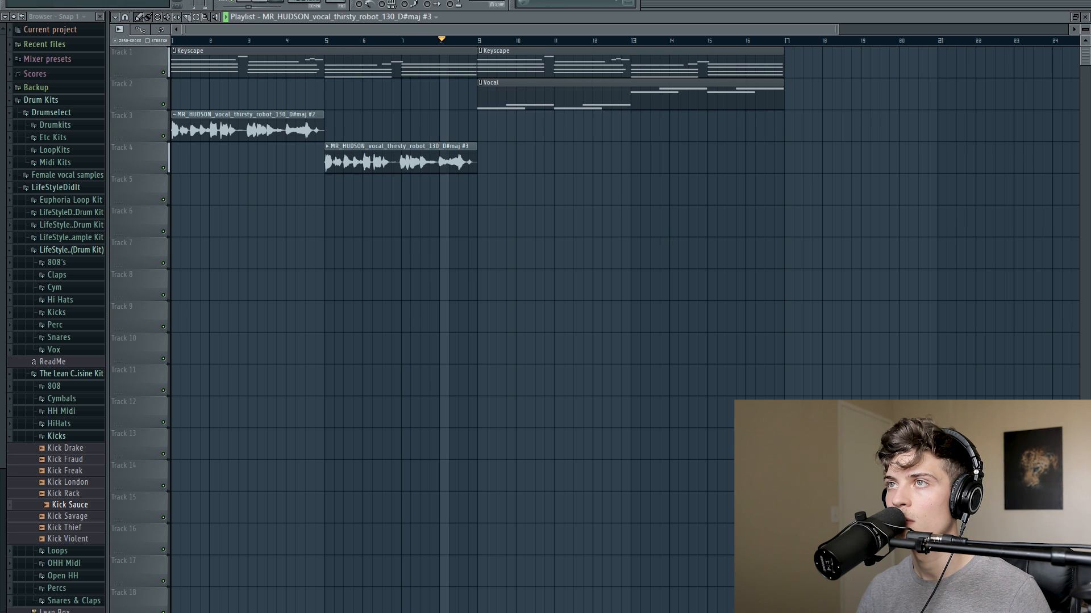
# Switch the channel rack from audio clips to the Unsorted channel group, stop playback and return to the playlist.
pyautogui.press('F6')
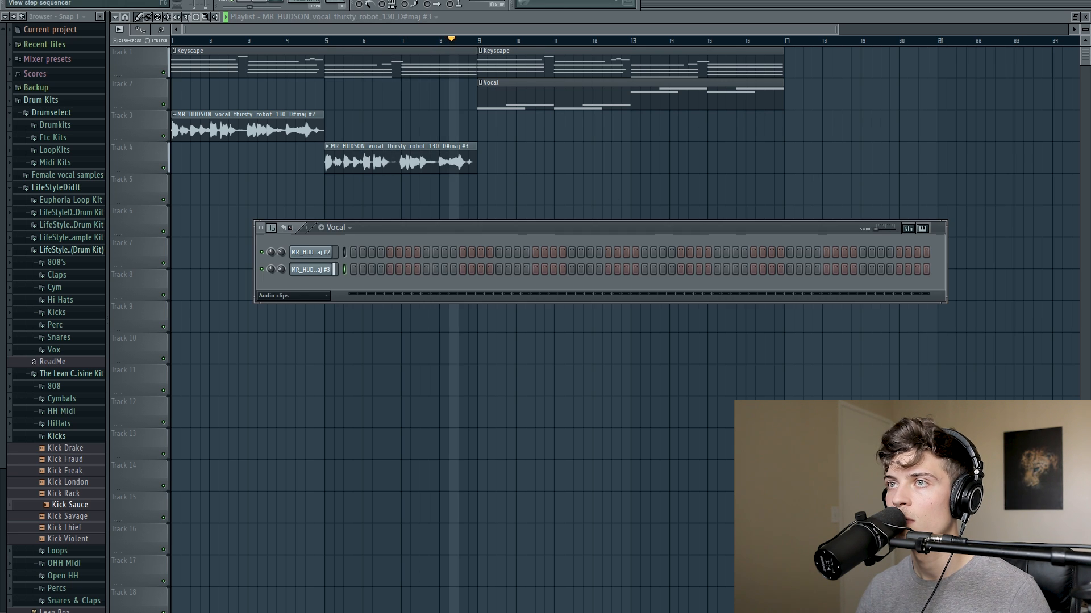
pyautogui.click(336, 228)
pyautogui.click(338, 242)
pyautogui.press('F6')
pyautogui.press('space')
pyautogui.press('F6')
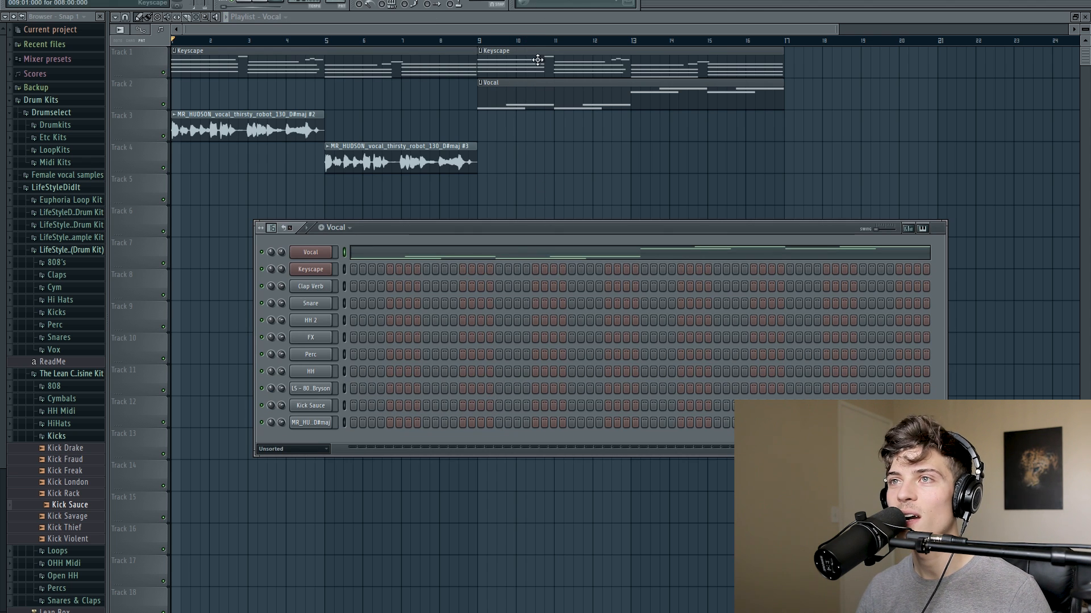
pyautogui.press('F6')
# Move the Vocal clip to bar 17 on Track 2 and add a Keyscape clip above it at bar 17 on Track 1.
pyautogui.scroll(-2, 555, 36)
pyautogui.moveTo(494, 86); pyautogui.dragTo(739, 103)
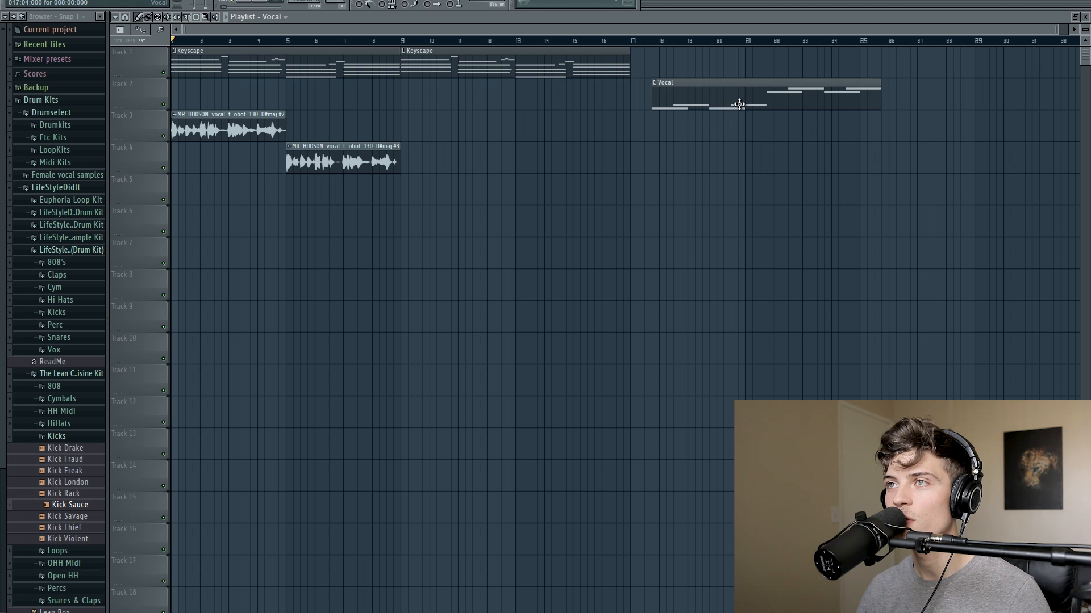
pyautogui.click(647, 67)
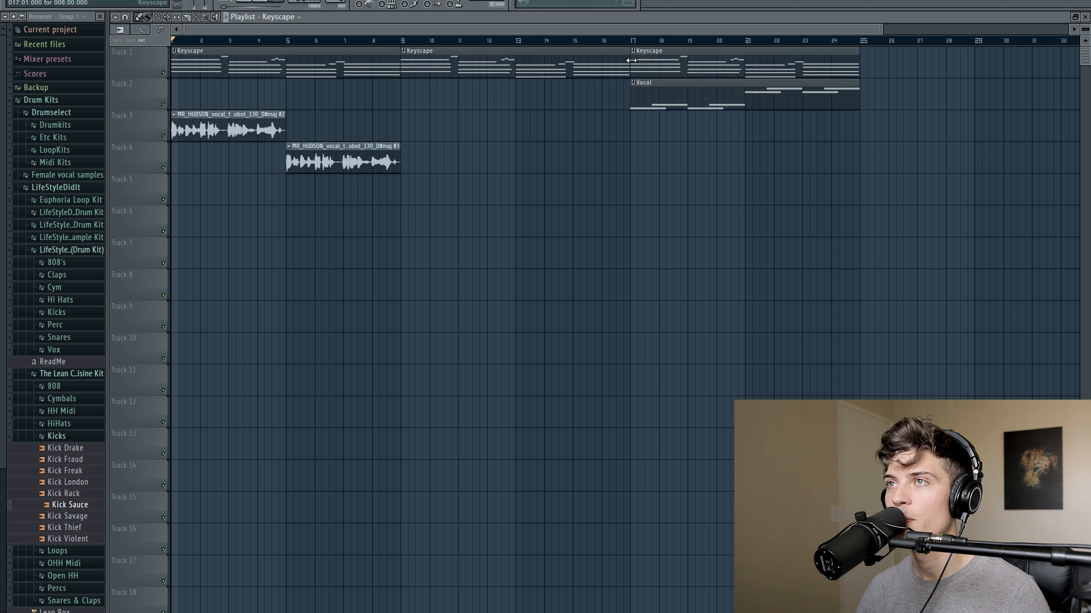
# Play the arrangement from bar 8 to hear the transition into the drums and bass section, and stop playback.
pyautogui.scroll(-2, 348, 44)
pyautogui.click(345, 41)
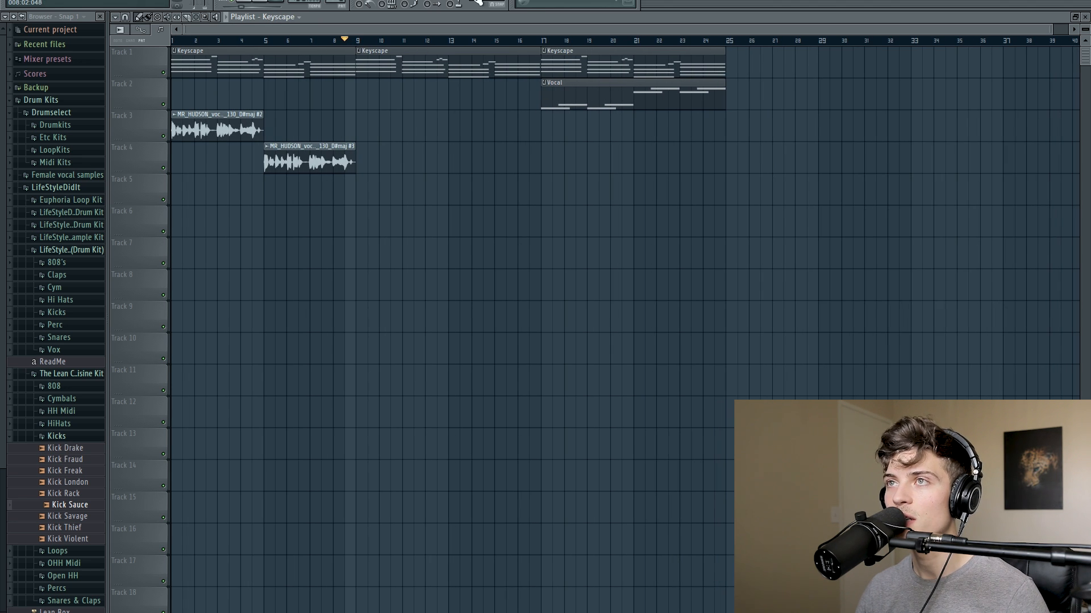
pyautogui.click(247, 31)
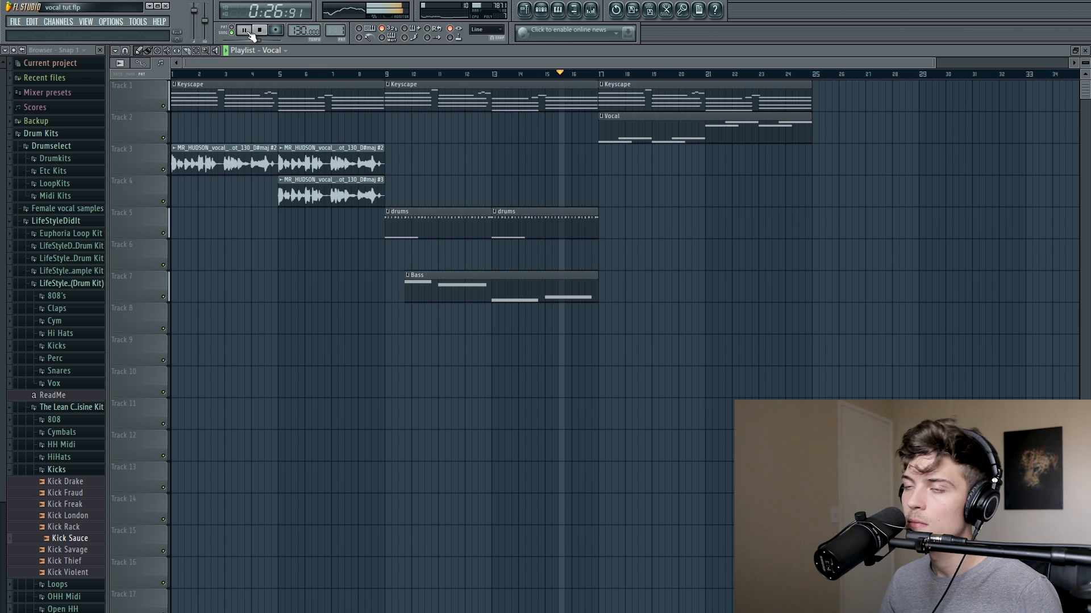
pyautogui.press('space')
# Look at the LS - 808 Bryson bass channel's sampler settings and return to the playlist.
pyautogui.click(543, 11)
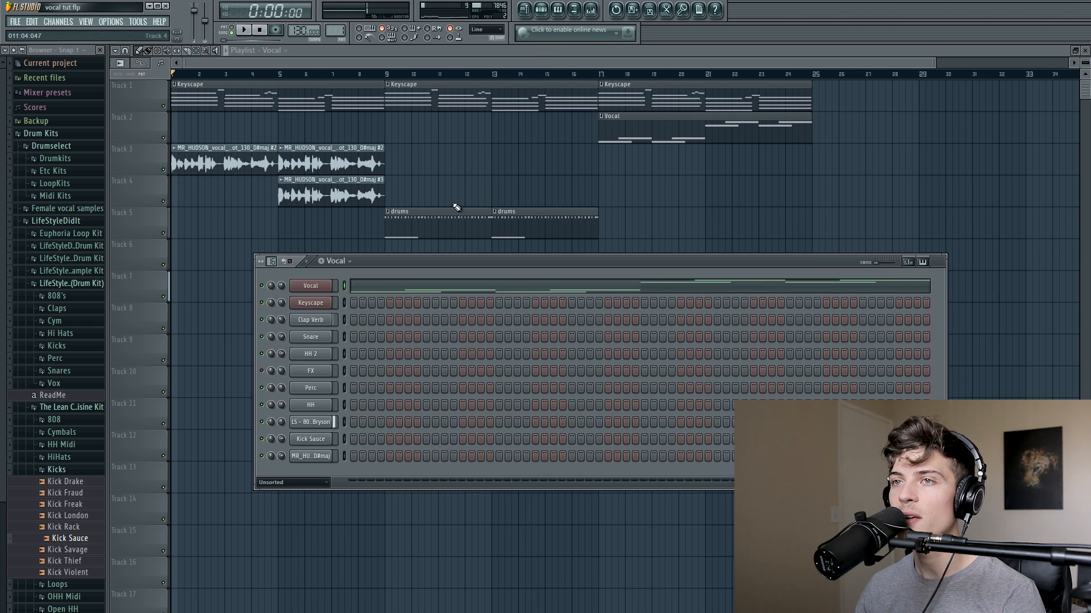
pyautogui.click(323, 423)
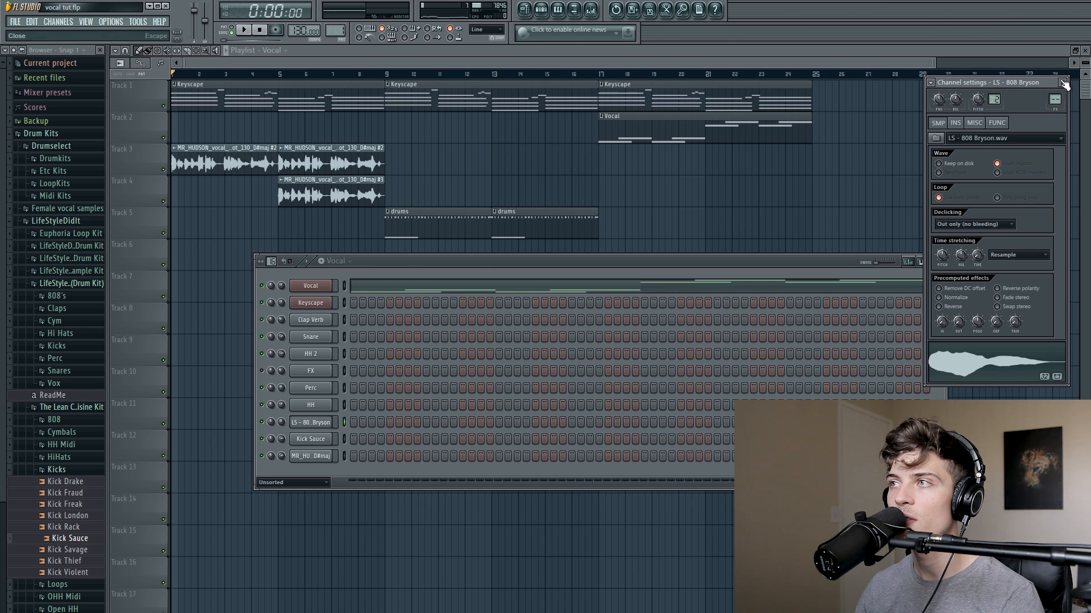
pyautogui.click(1063, 83)
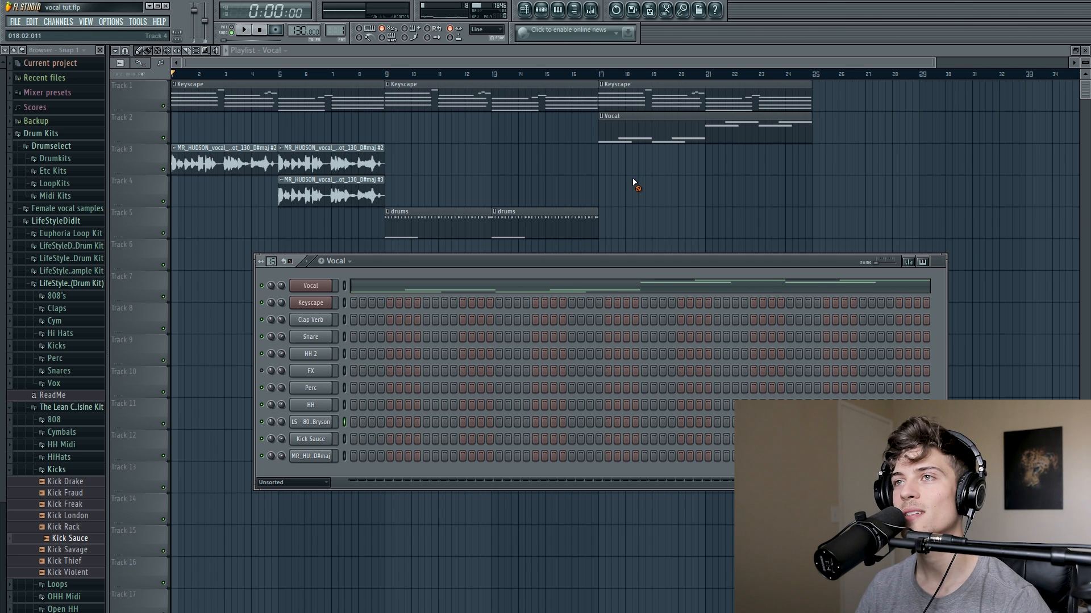
pyautogui.press('F6')
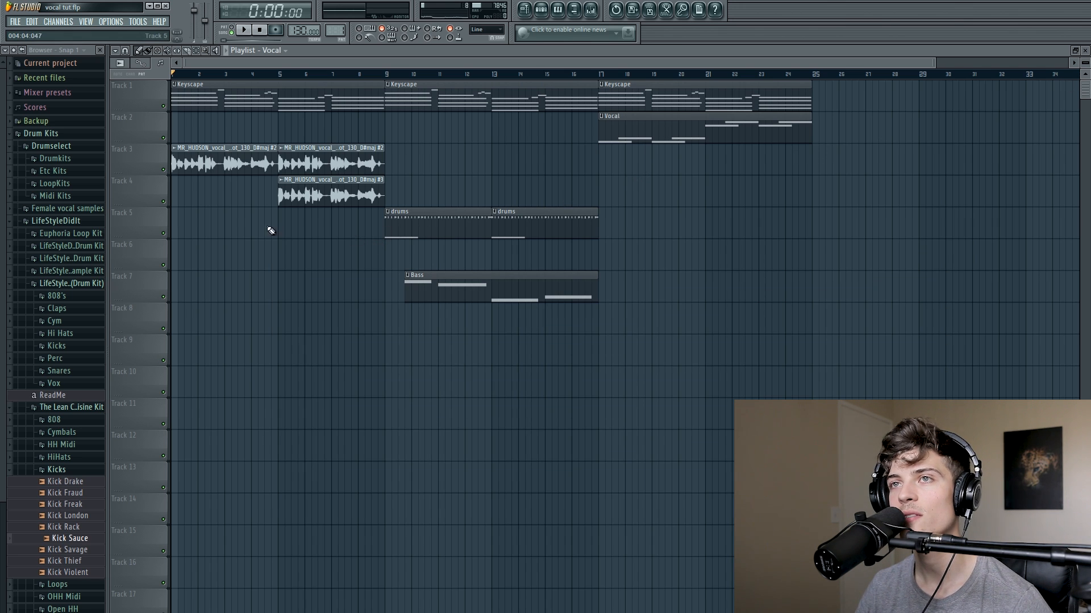
# Listen to the arrangement from the start and from just before bar 17, where the vocal chop section begins.
pyautogui.press('space')
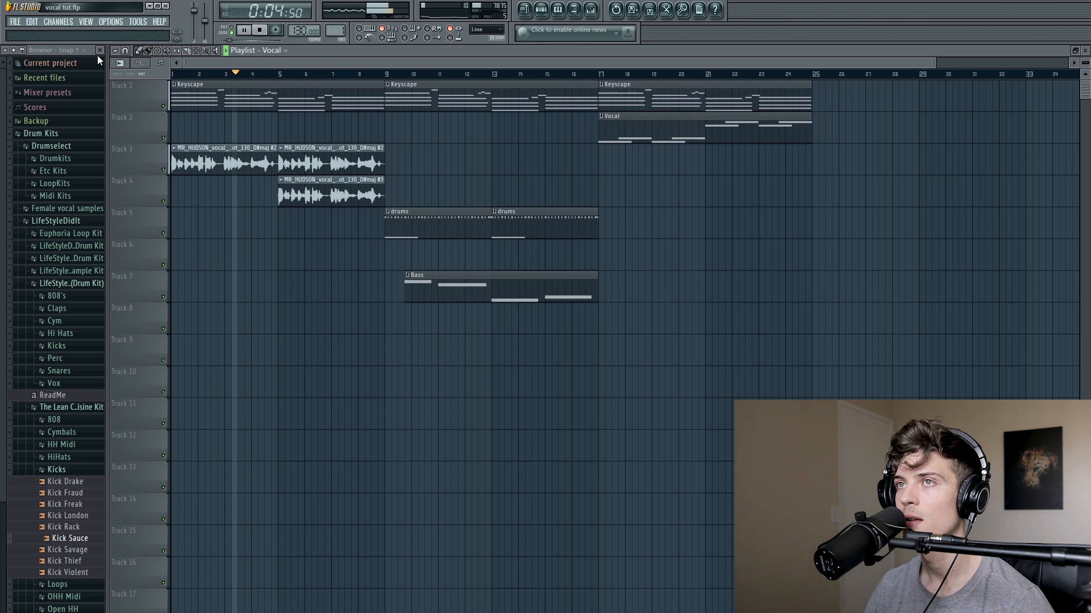
pyautogui.press('space')
pyautogui.click(594, 74)
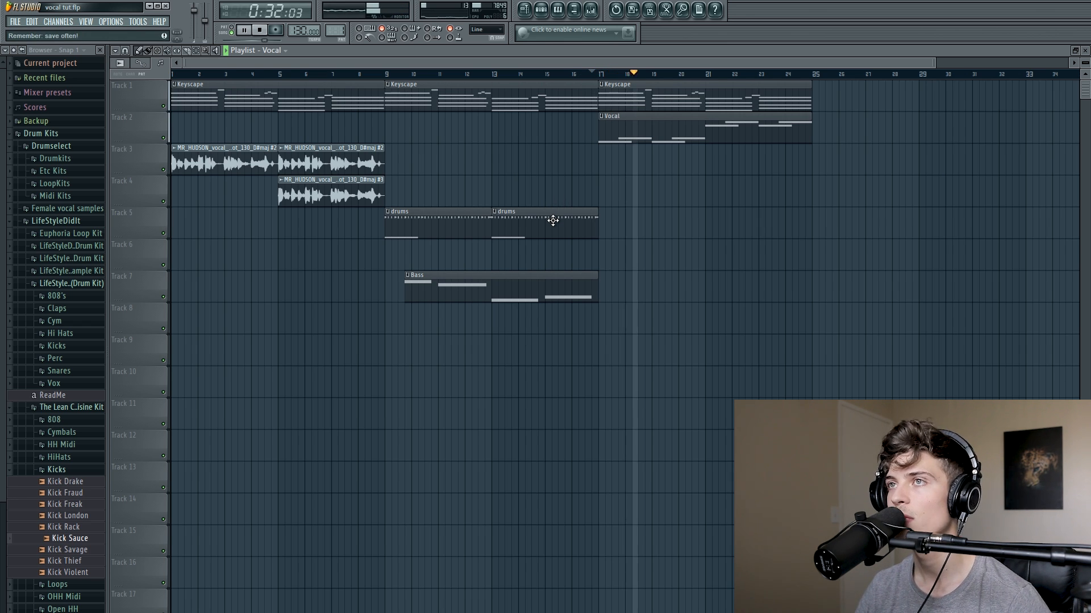
pyautogui.press('space')
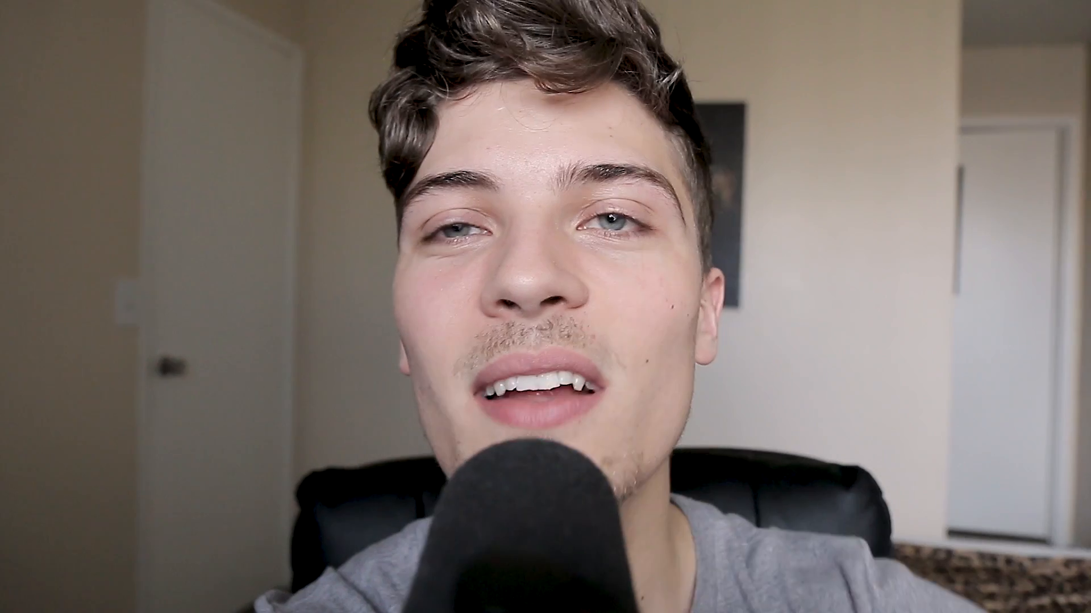